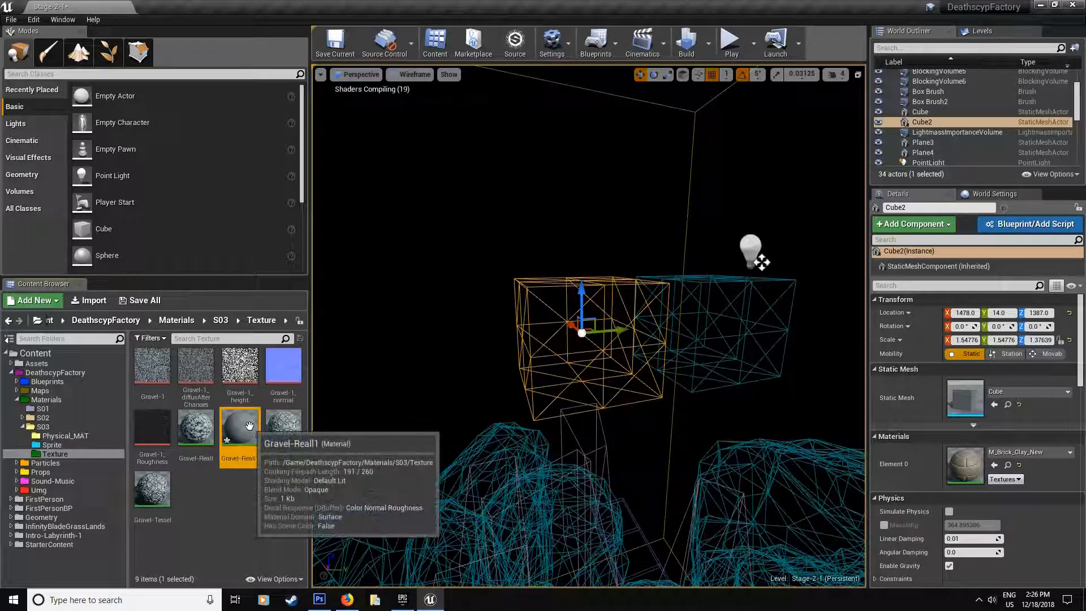
# Delete the nodes that feed the texture samples' inputs in the Gravel-Reall1 material graph.
pyautogui.scroll(-6, 641, 308)
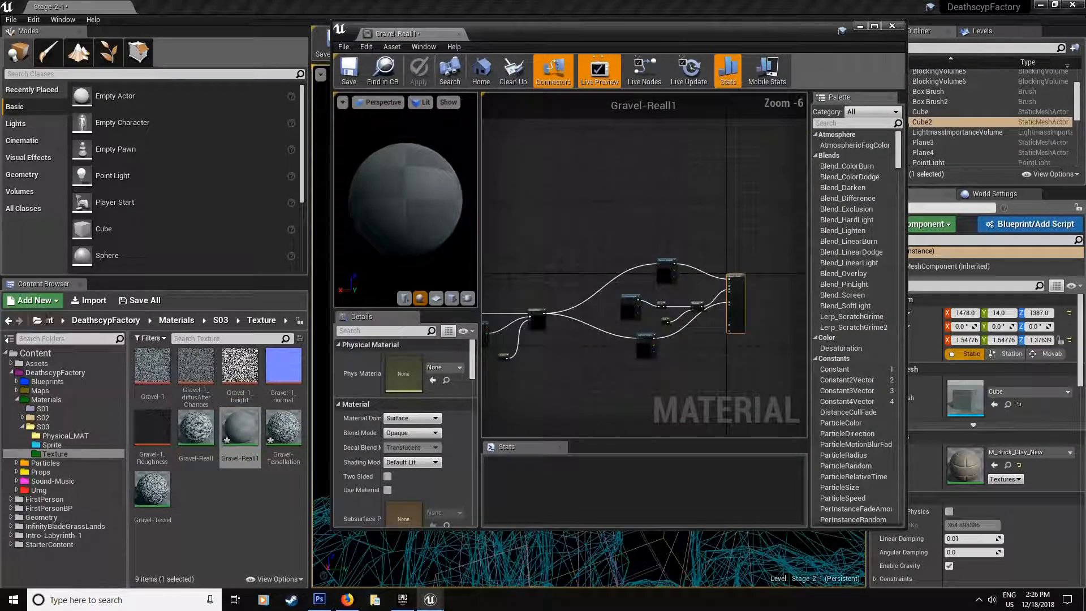
pyautogui.moveTo(742, 223); pyautogui.dragTo(689, 344)
pyautogui.press('Delete')
pyautogui.moveTo(597, 303); pyautogui.dragTo(595, 305)
pyautogui.press('Delete')
# Move the unconnected height Texture Sample below the normal map Texture Sample, and shift the normal map sample slightly left.
pyautogui.moveTo(728, 307); pyautogui.dragTo(651, 307, button='right')
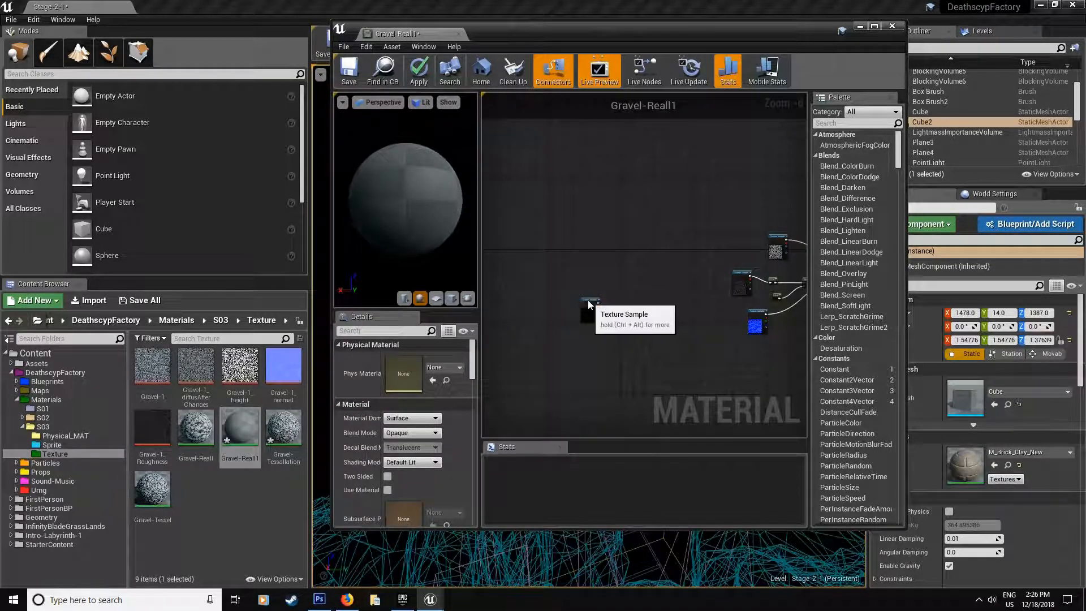
pyautogui.moveTo(588, 299); pyautogui.dragTo(752, 382)
pyautogui.scroll(3, 750, 365)
pyautogui.moveTo(749, 365); pyautogui.dragTo(605, 333, button='right')
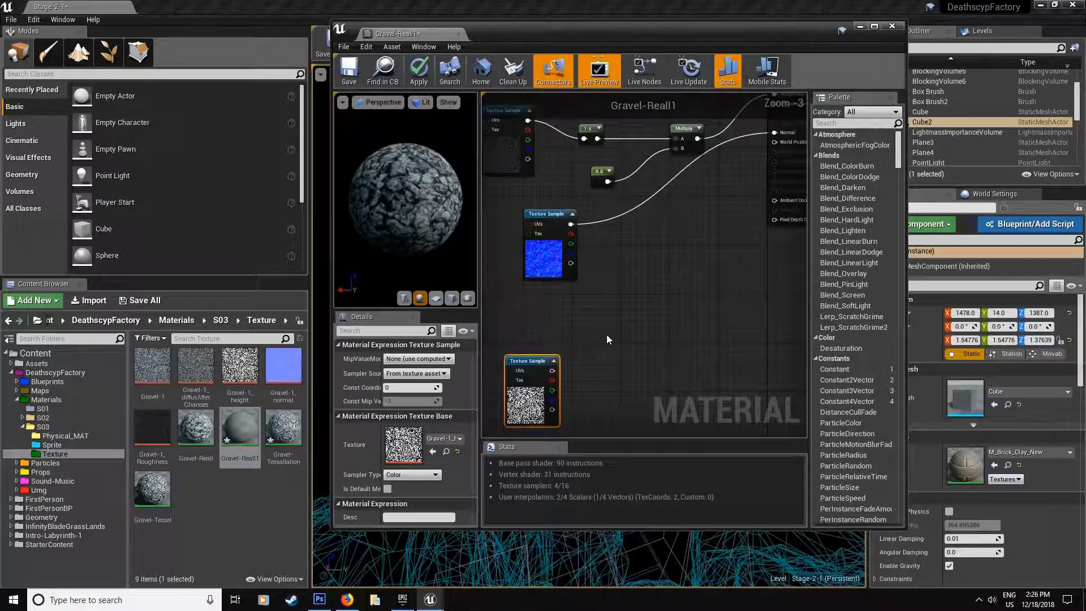
pyautogui.moveTo(550, 242); pyautogui.dragTo(505, 248)
pyautogui.moveTo(697, 254); pyautogui.dragTo(662, 290, button='right')
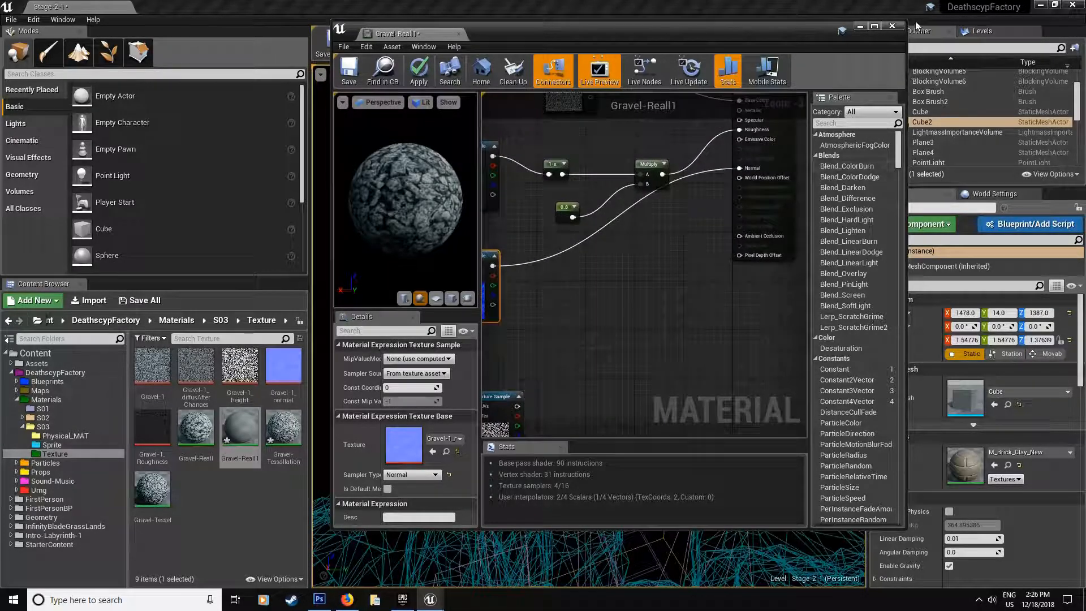
# Maximize the material editor and set the material's D3D11 Tessellation Mode to Flat Tessellation.
pyautogui.click(874, 26)
pyautogui.moveTo(559, 317); pyautogui.dragTo(717, 370, button='right')
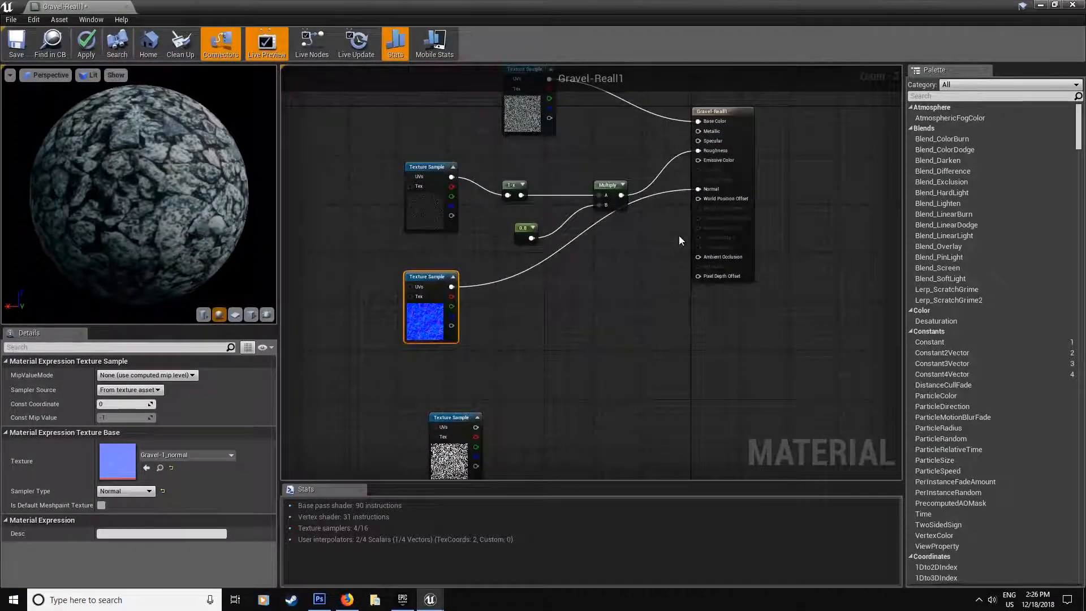
pyautogui.moveTo(734, 111); pyautogui.dragTo(741, 129)
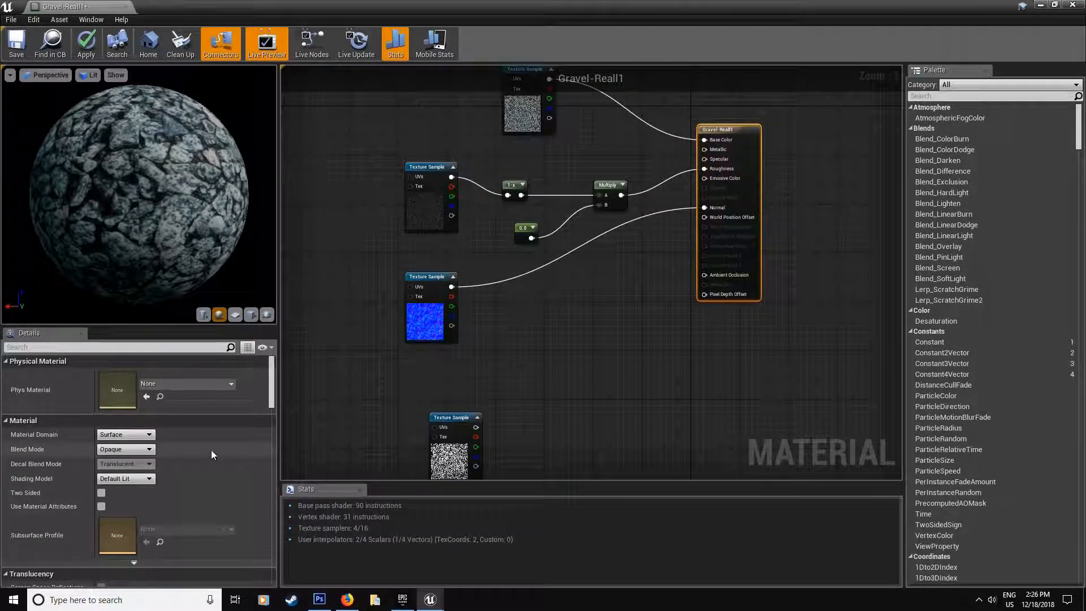
pyautogui.scroll(-2, 226, 453)
pyautogui.scroll(-10, 170, 485)
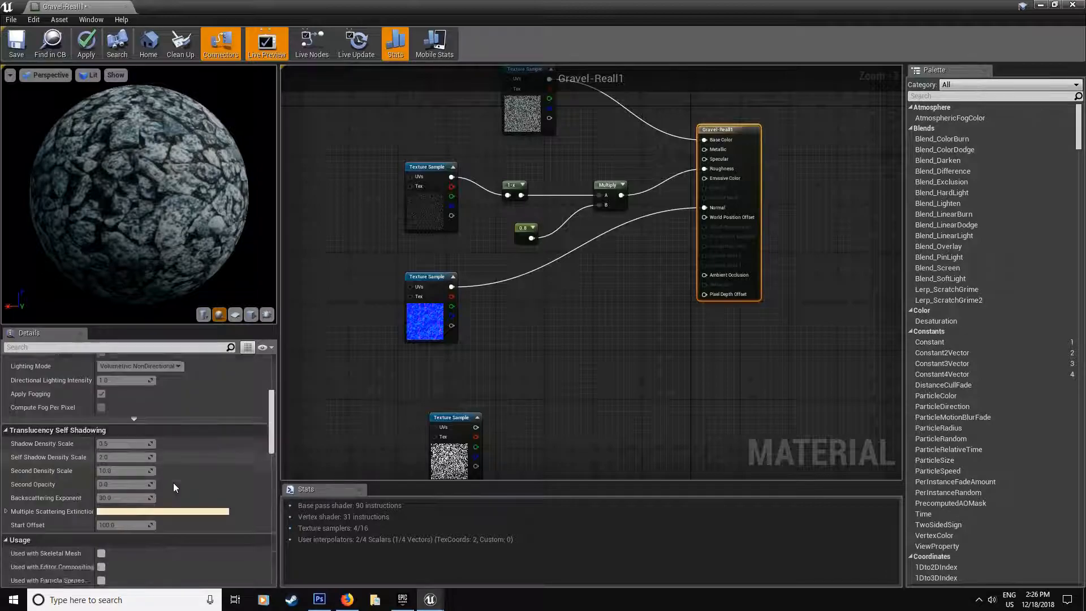
pyautogui.scroll(-10, 173, 485)
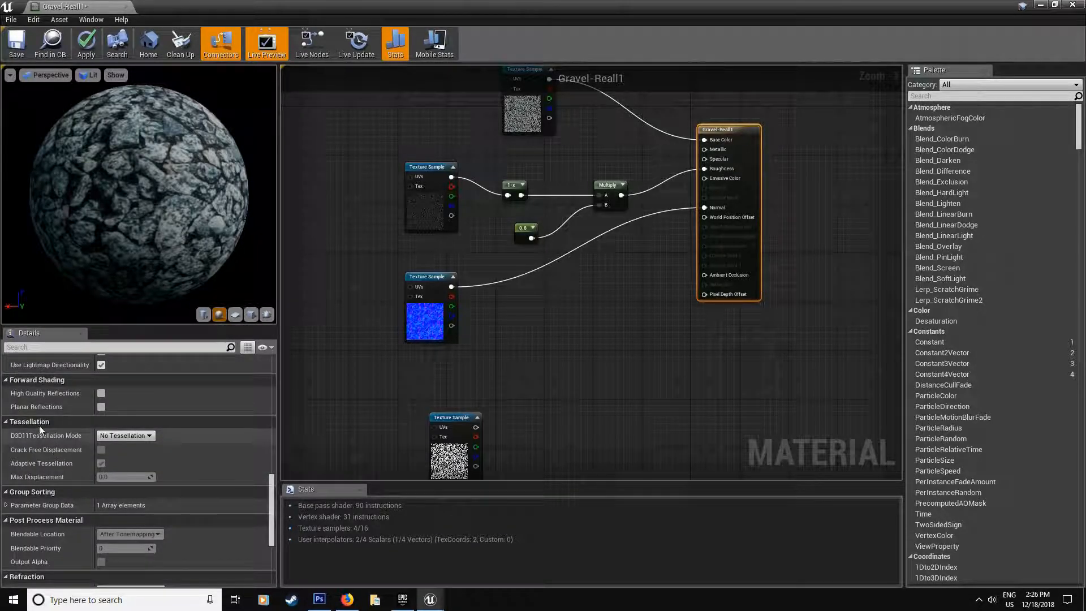
pyautogui.click(126, 436)
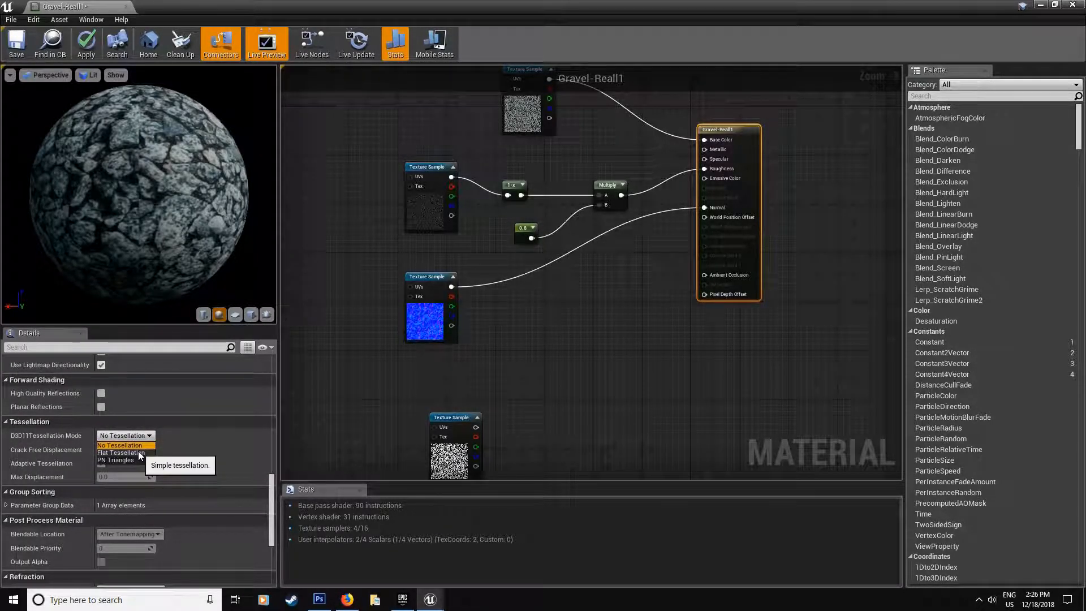
pyautogui.click(136, 450)
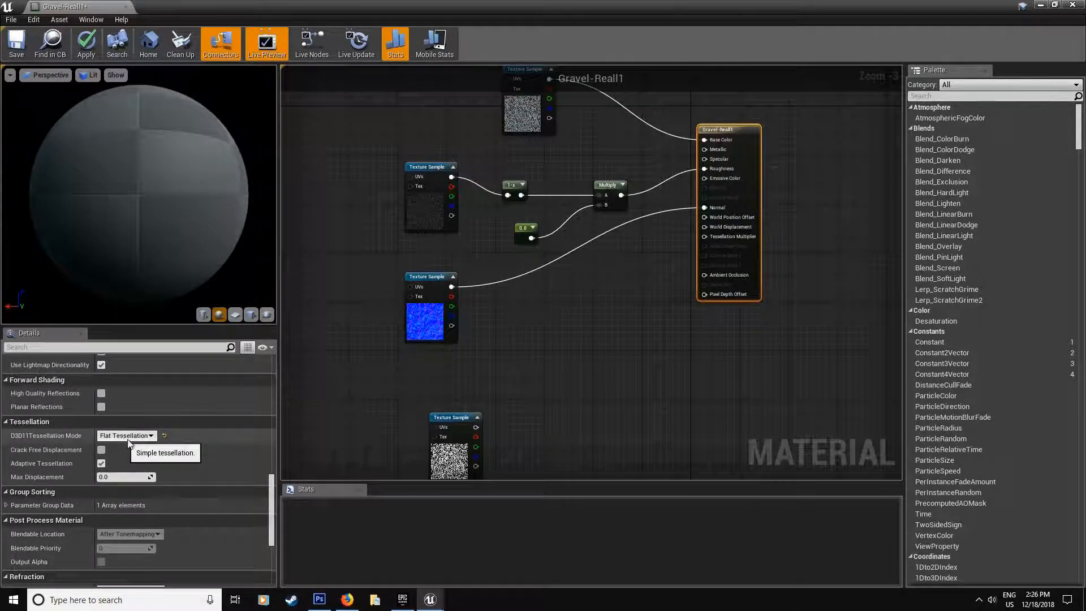
# Add a Constant node with value 2 and connect it to the material's Tessellation Multiplier input.
pyautogui.moveTo(588, 352); pyautogui.dragTo(561, 337, button='right')
pyautogui.scroll(3, 681, 215)
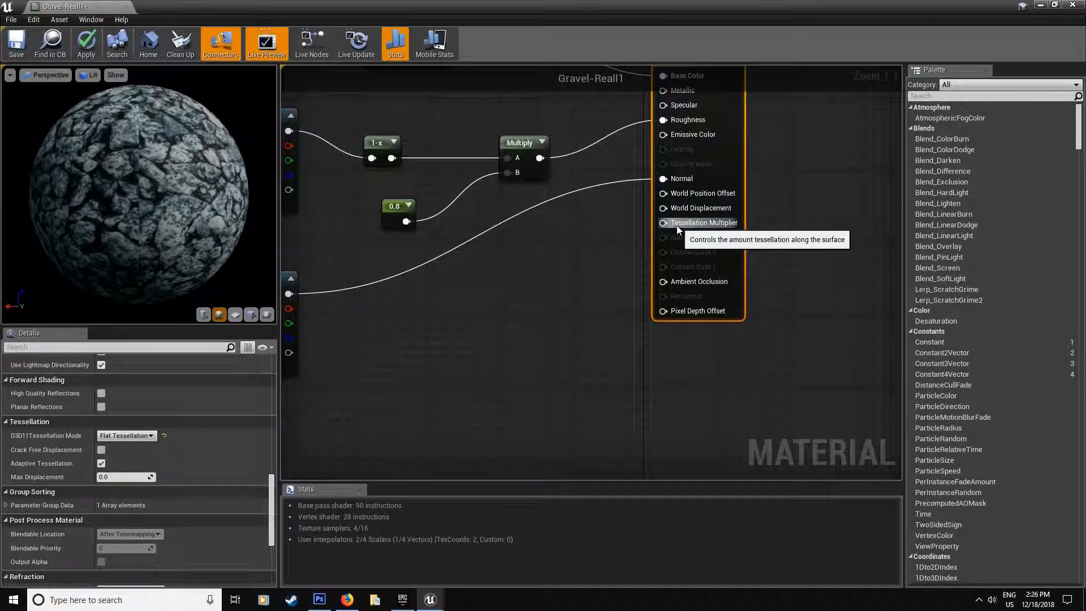
pyautogui.moveTo(637, 338); pyautogui.dragTo(691, 293, button='right')
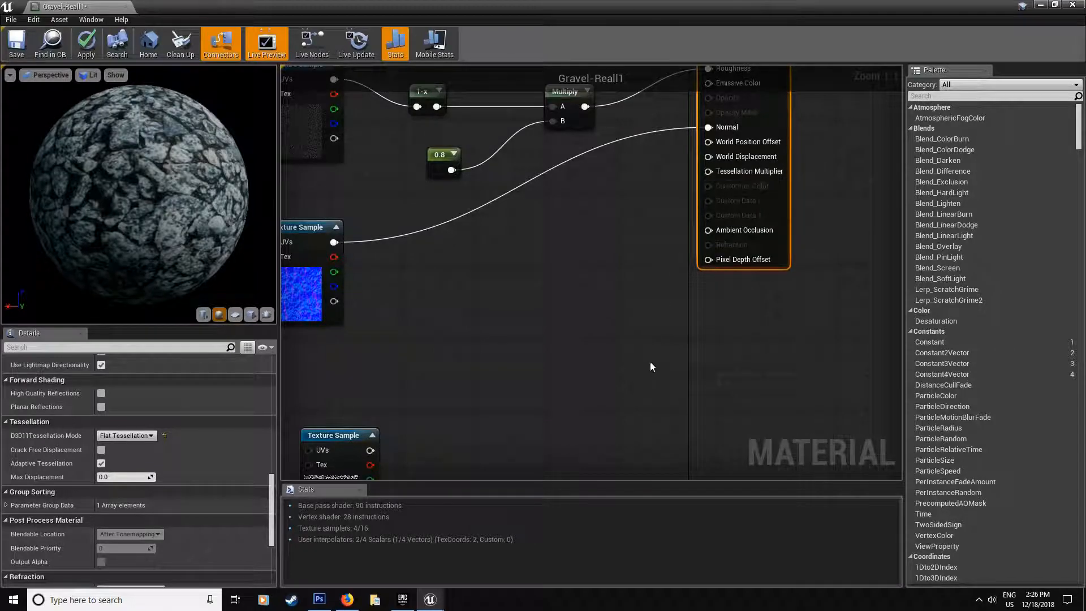
pyautogui.click(657, 337)
pyautogui.moveTo(670, 349); pyautogui.dragTo(717, 175)
pyautogui.click(121, 374)
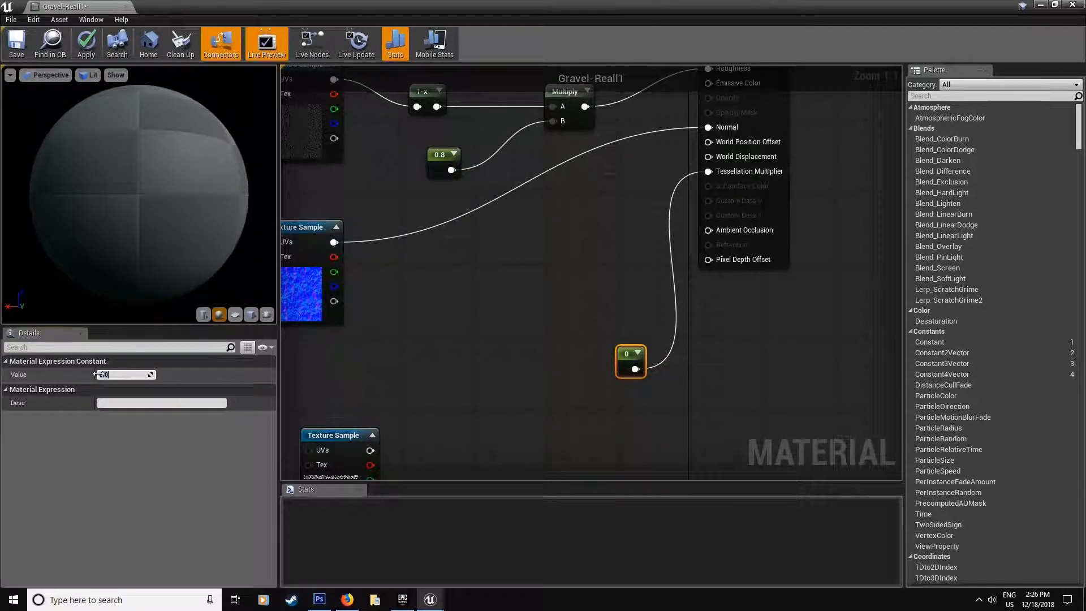
pyautogui.click(536, 362)
# Add a Multiply node beside the Gravel-1_height Texture Sample and connect the sample's main output to its A input.
pyautogui.moveTo(519, 394); pyautogui.dragTo(655, 258, button='right')
pyautogui.moveTo(480, 300); pyautogui.dragTo(434, 363)
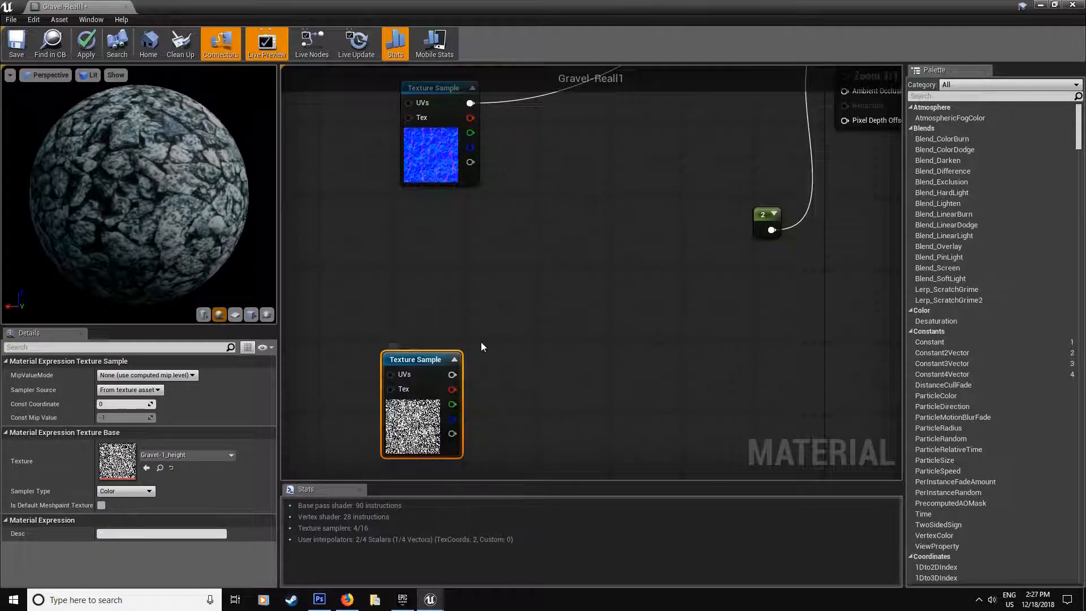
pyautogui.click(579, 343)
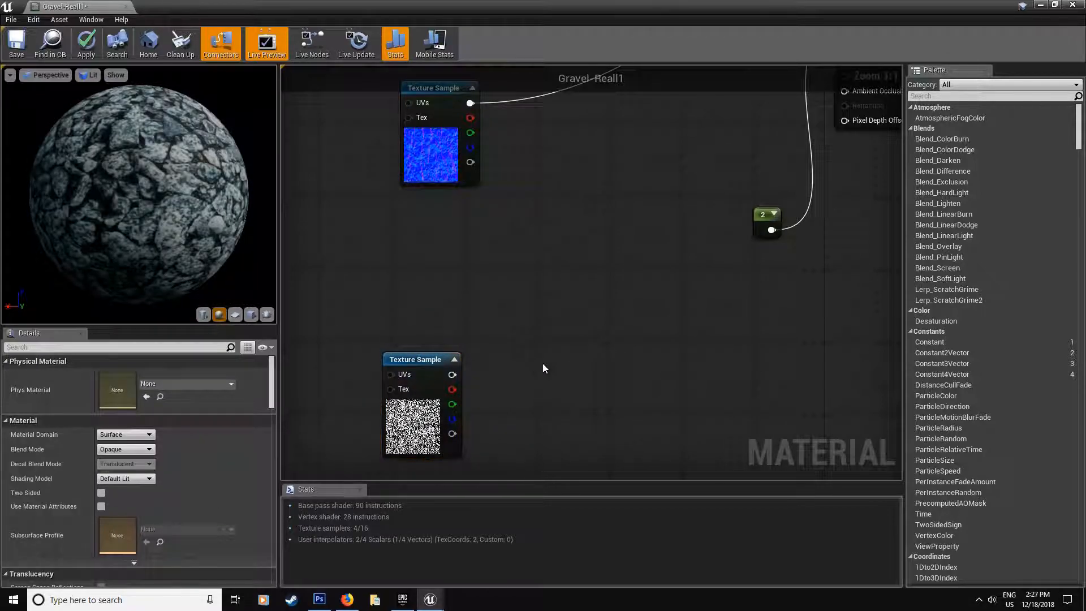
pyautogui.click(578, 347)
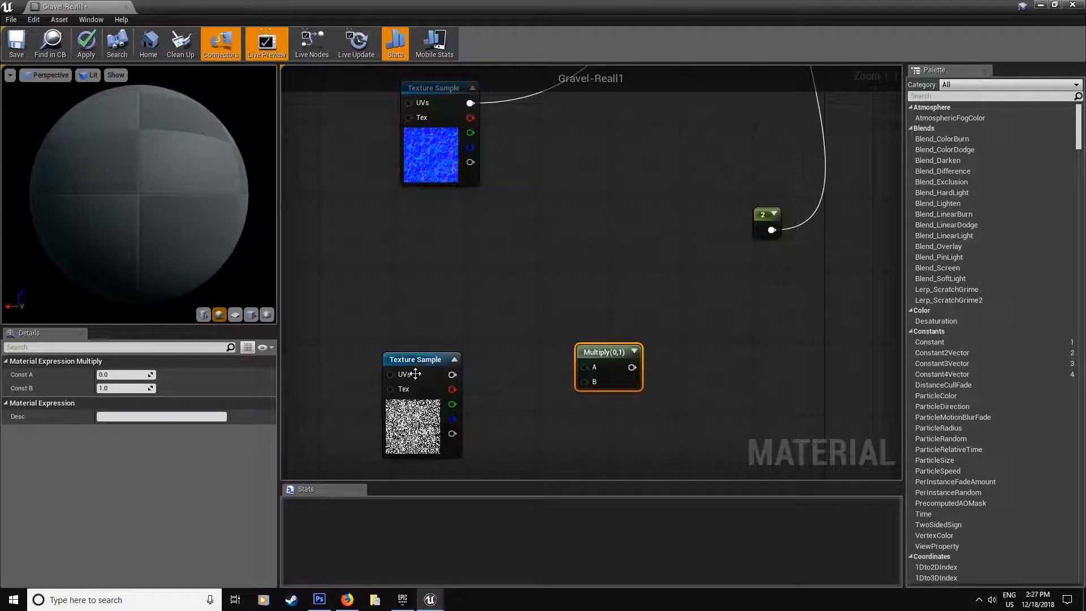
pyautogui.moveTo(451, 374); pyautogui.dragTo(625, 323)
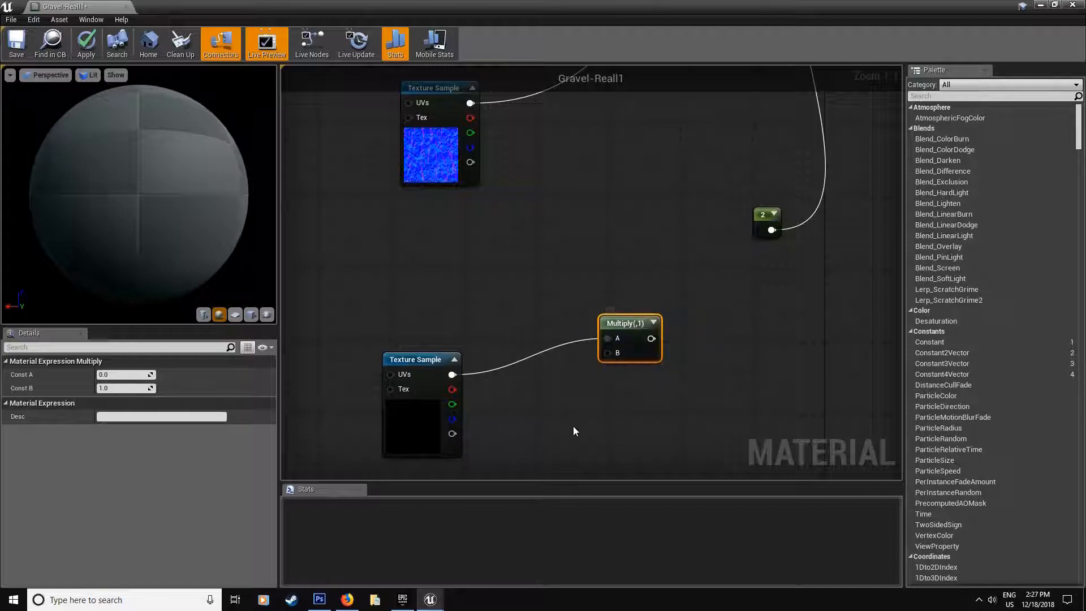
# Add a Constant node with value 3 and connect it to the B input of the height Multiply node.
pyautogui.click(553, 447)
pyautogui.moveTo(565, 457); pyautogui.dragTo(606, 349)
pyautogui.moveTo(551, 442); pyautogui.dragTo(549, 395, button='right')
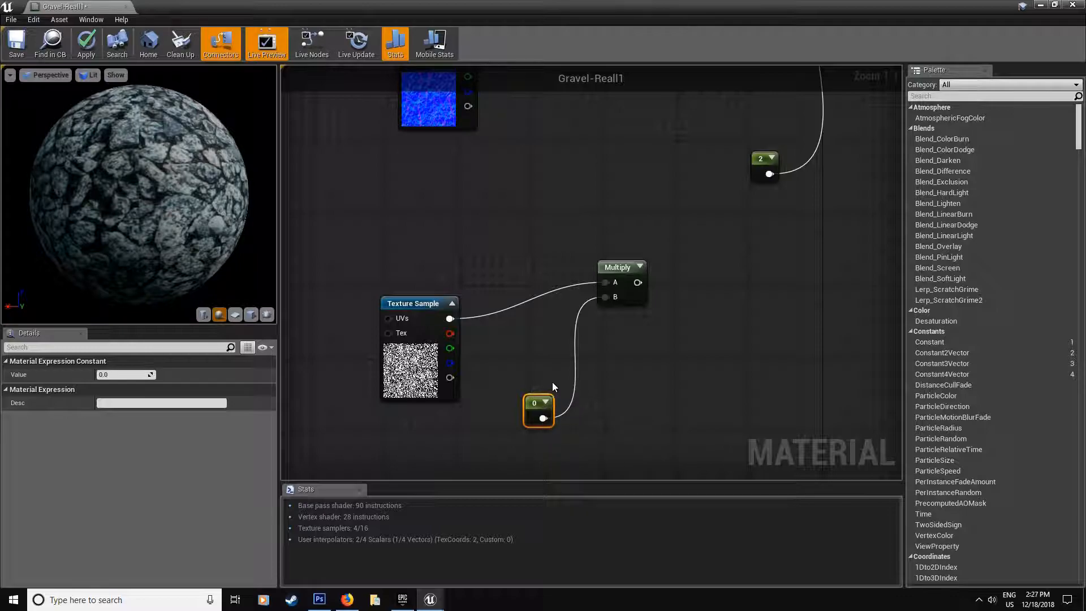
pyautogui.click(116, 374)
pyautogui.press('Return')
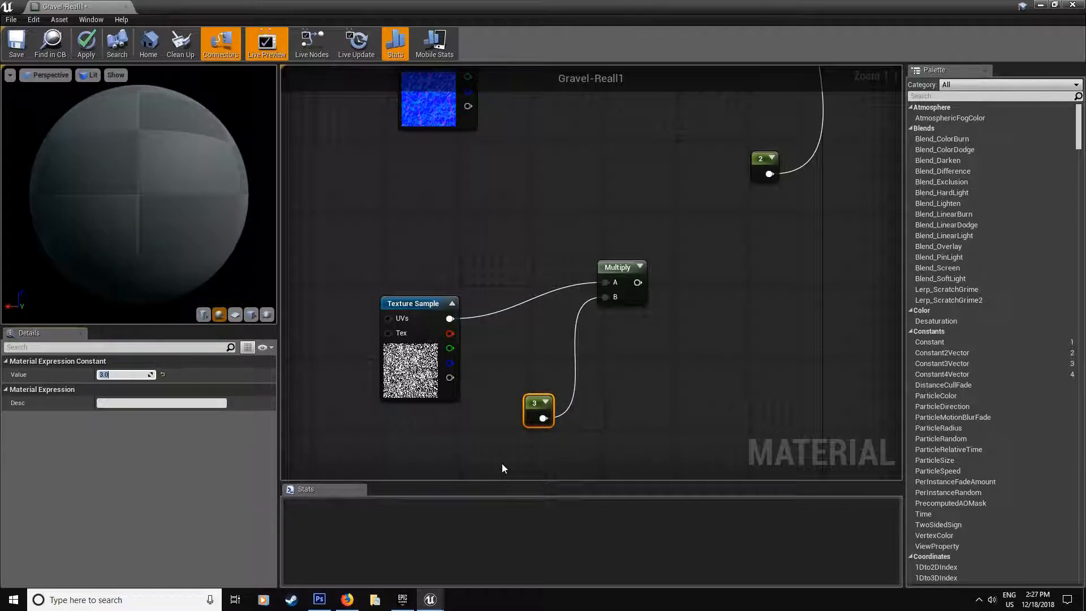
pyautogui.click(604, 201)
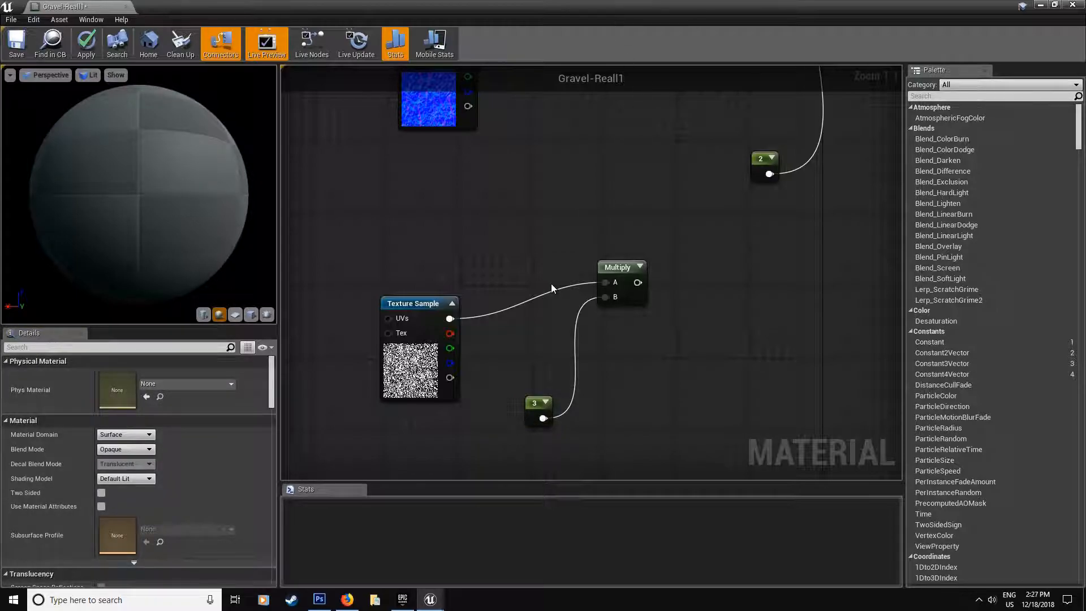
# Shift the height Multiply, its constant, and the height and normal Texture Samples left to make room in the graph.
pyautogui.moveTo(580, 203); pyautogui.dragTo(574, 256, button='right')
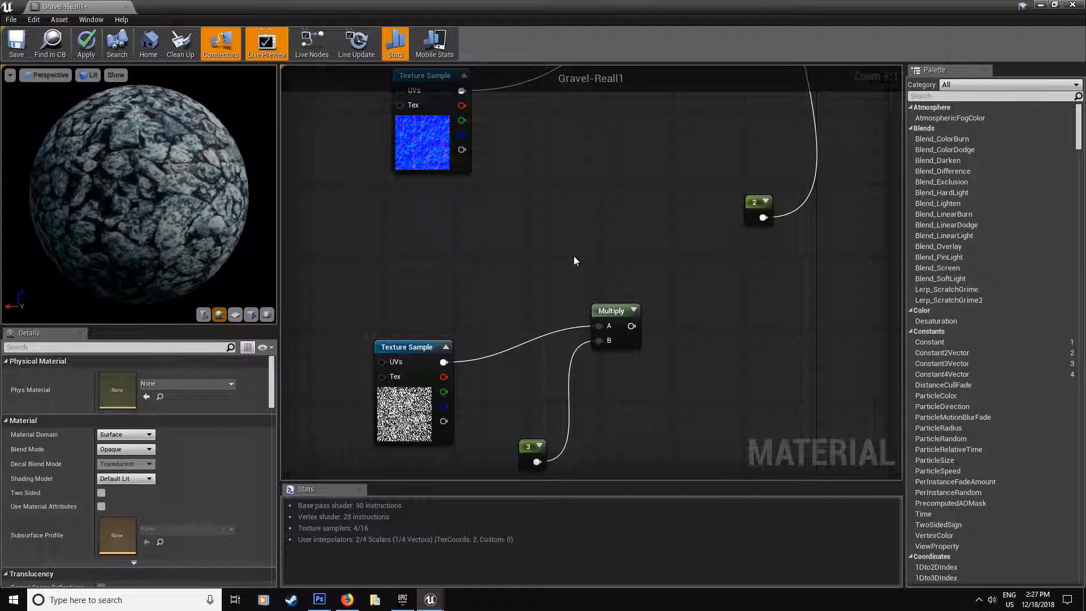
pyautogui.moveTo(644, 308); pyautogui.dragTo(528, 467)
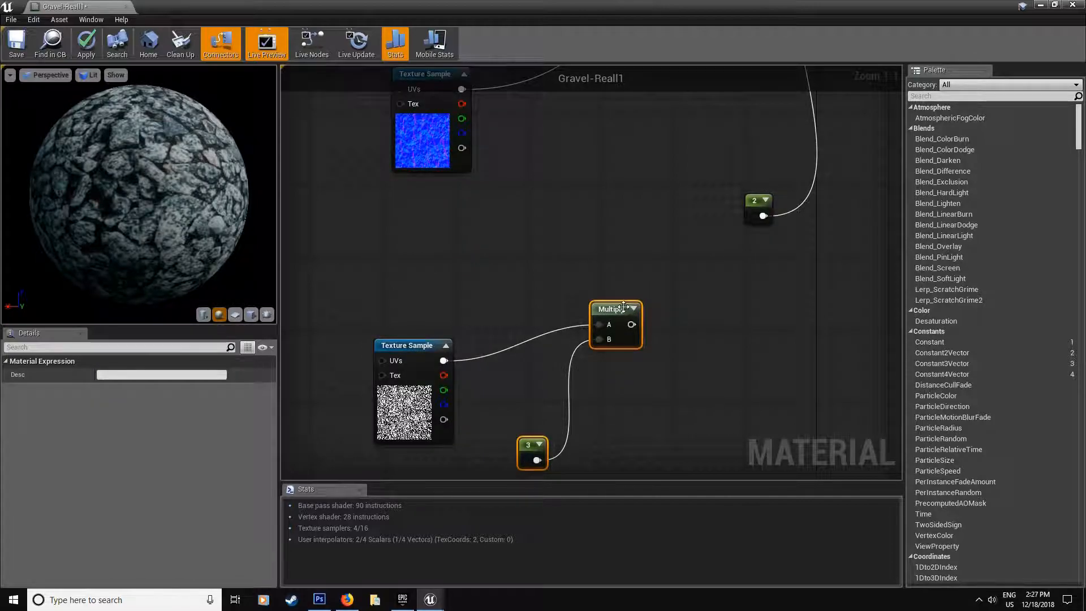
pyautogui.moveTo(611, 311); pyautogui.dragTo(574, 328)
pyautogui.moveTo(404, 346); pyautogui.dragTo(386, 337)
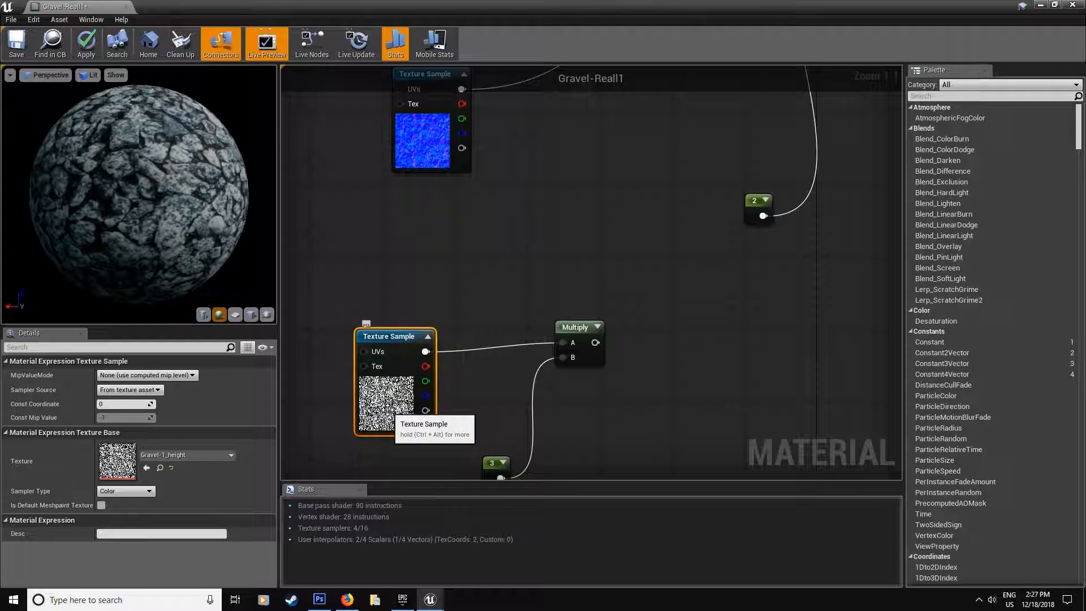
pyautogui.moveTo(532, 252); pyautogui.dragTo(535, 295, button='right')
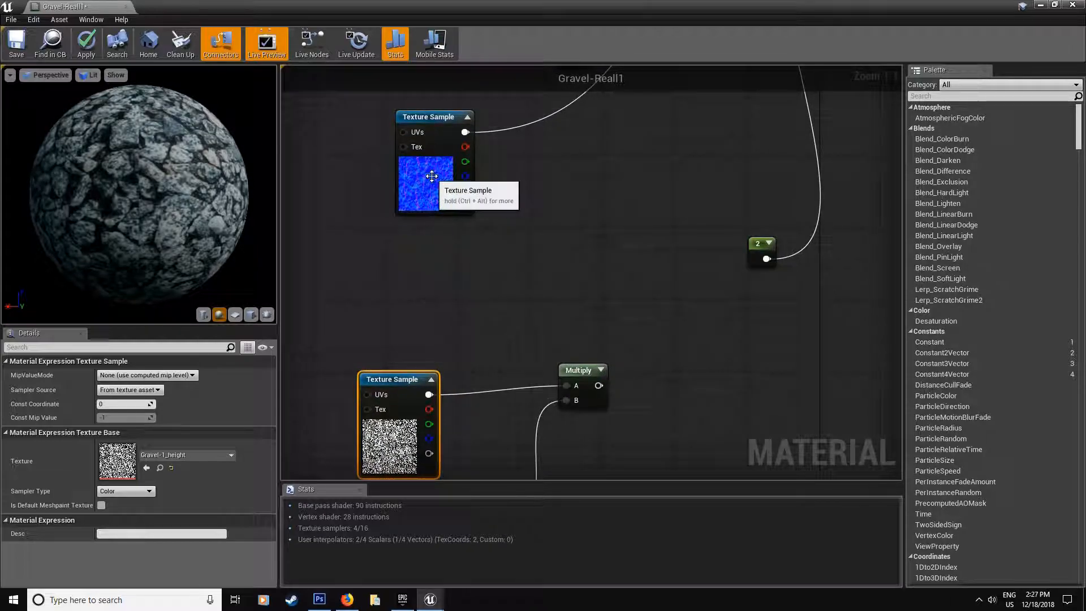
pyautogui.moveTo(429, 172); pyautogui.dragTo(402, 163)
pyautogui.moveTo(402, 163); pyautogui.dragTo(465, 226, button='right')
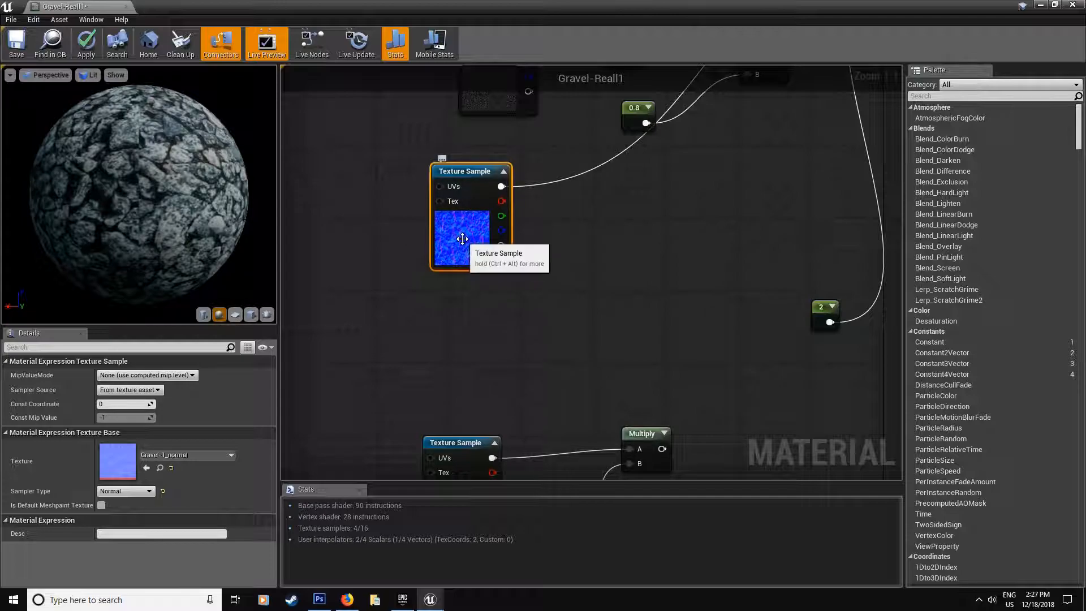
pyautogui.moveTo(468, 234); pyautogui.dragTo(423, 215)
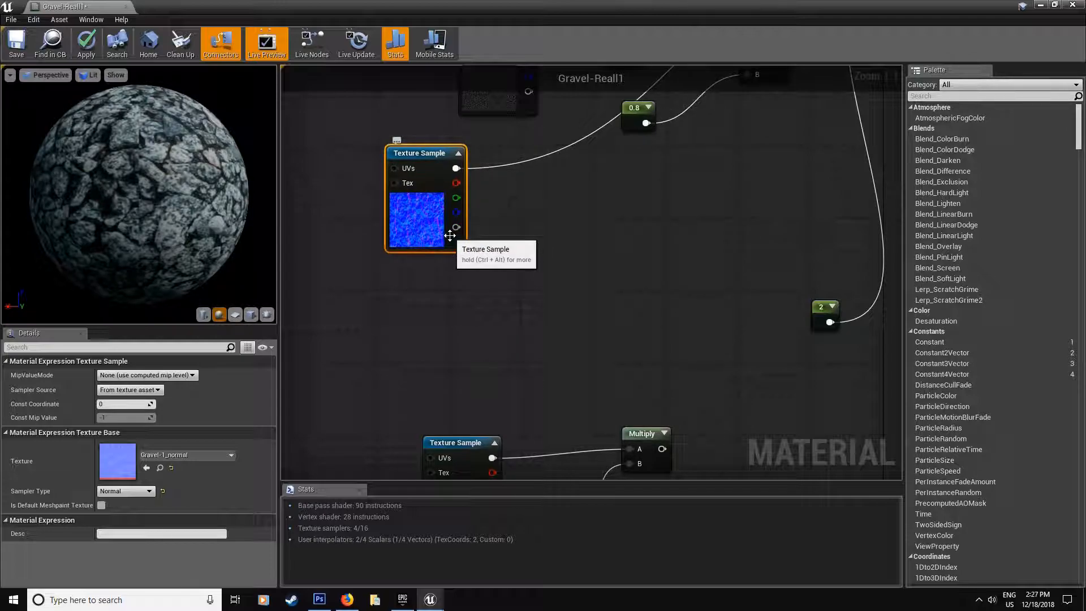
# Add a VertexNormalWS node between the normal and height Texture Samples.
pyautogui.click(473, 313)
pyautogui.rightClick(473, 314)
pyautogui.write('verte')
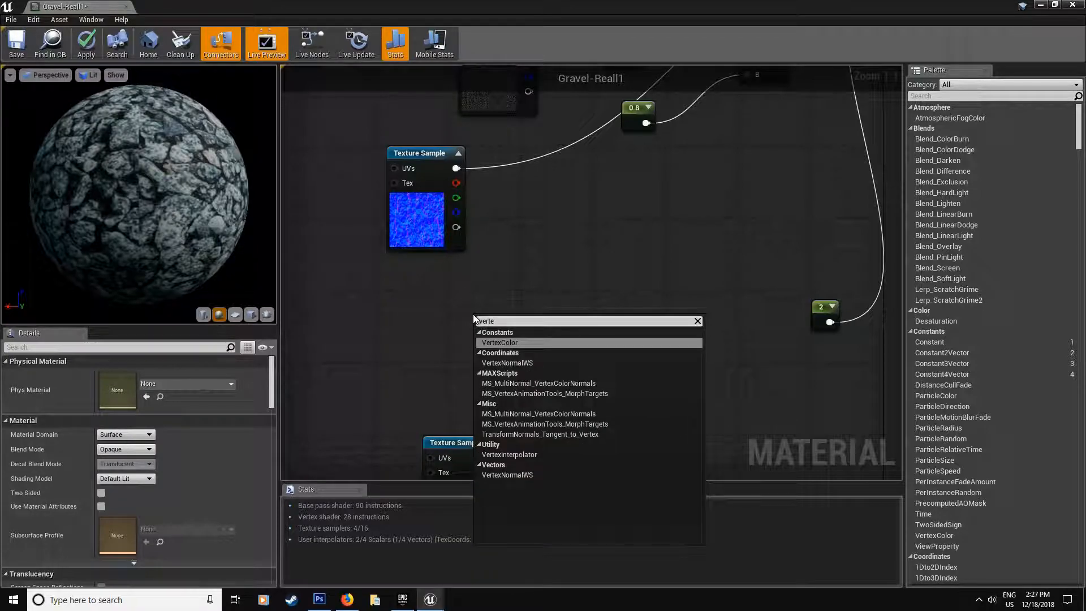
pyautogui.click(534, 363)
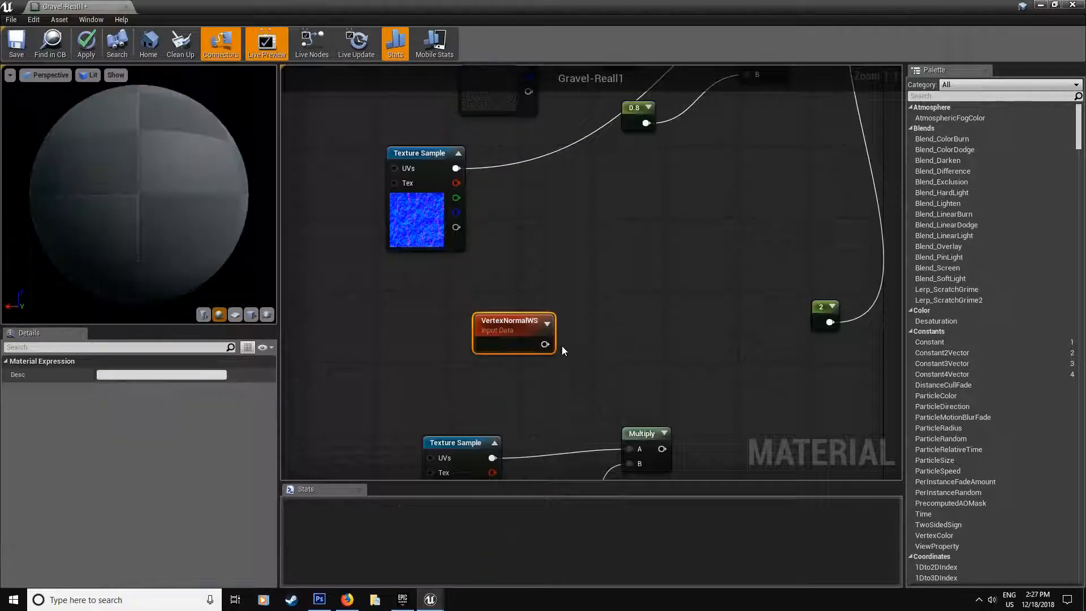
pyautogui.moveTo(520, 339); pyautogui.dragTo(470, 326)
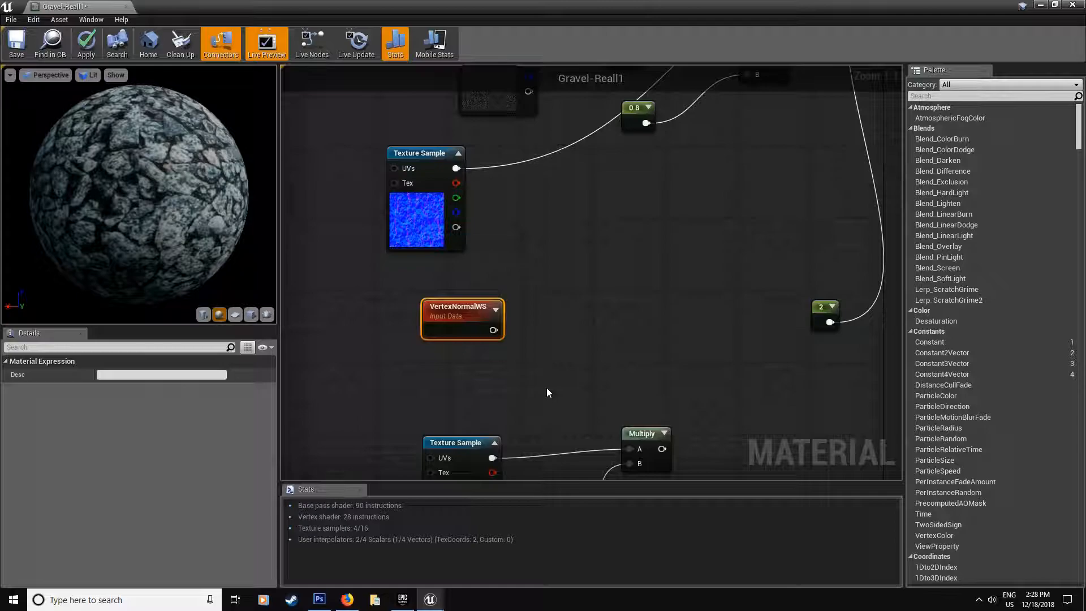
pyautogui.moveTo(542, 370); pyautogui.dragTo(572, 311, button='right')
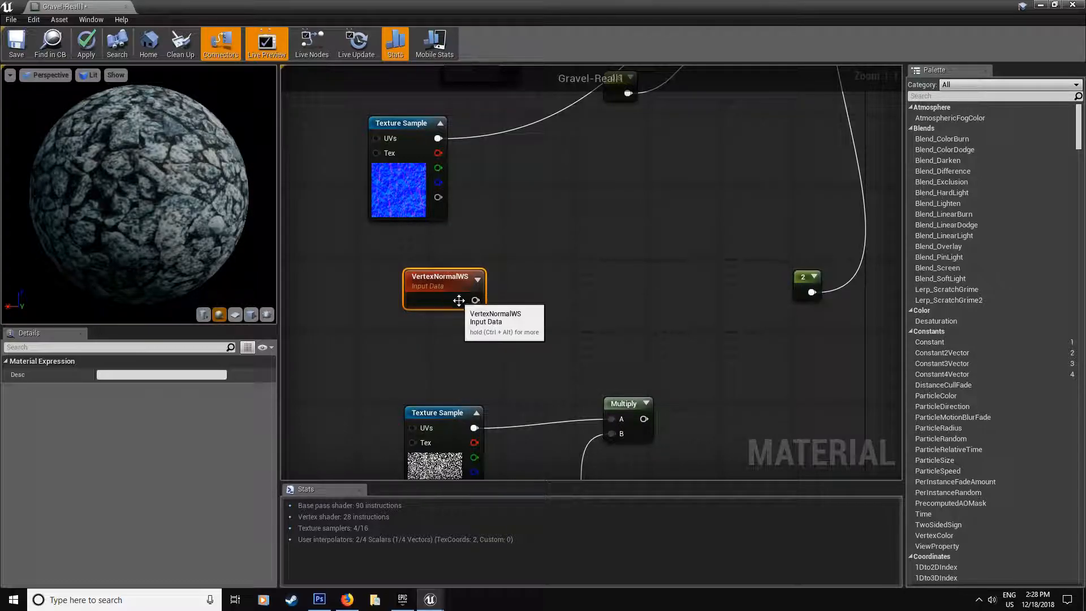
pyautogui.moveTo(475, 301); pyautogui.dragTo(611, 280)
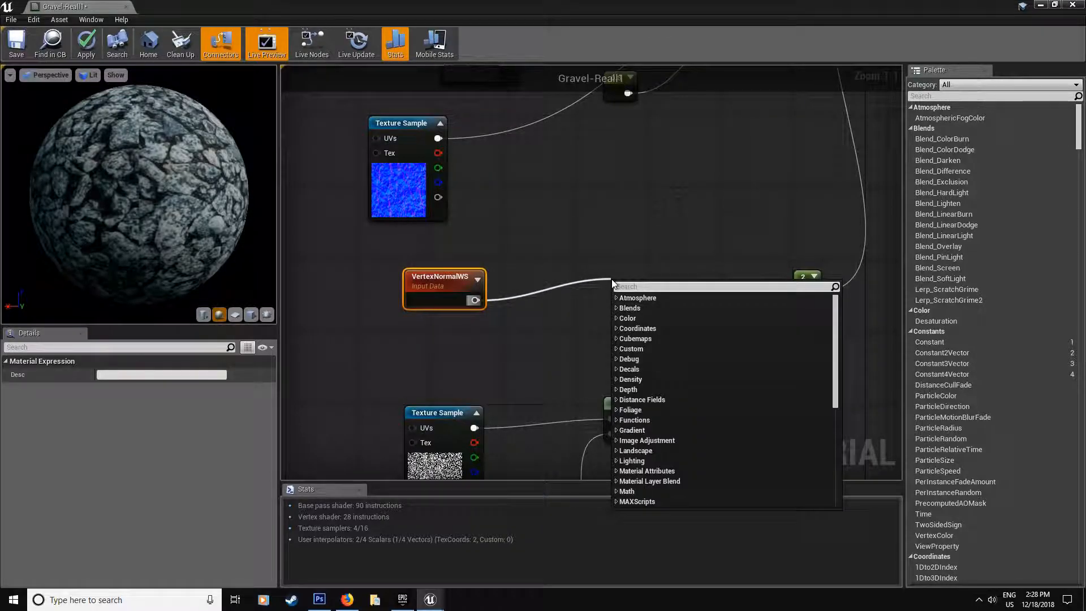
pyautogui.write('m')
pyautogui.click(646, 231)
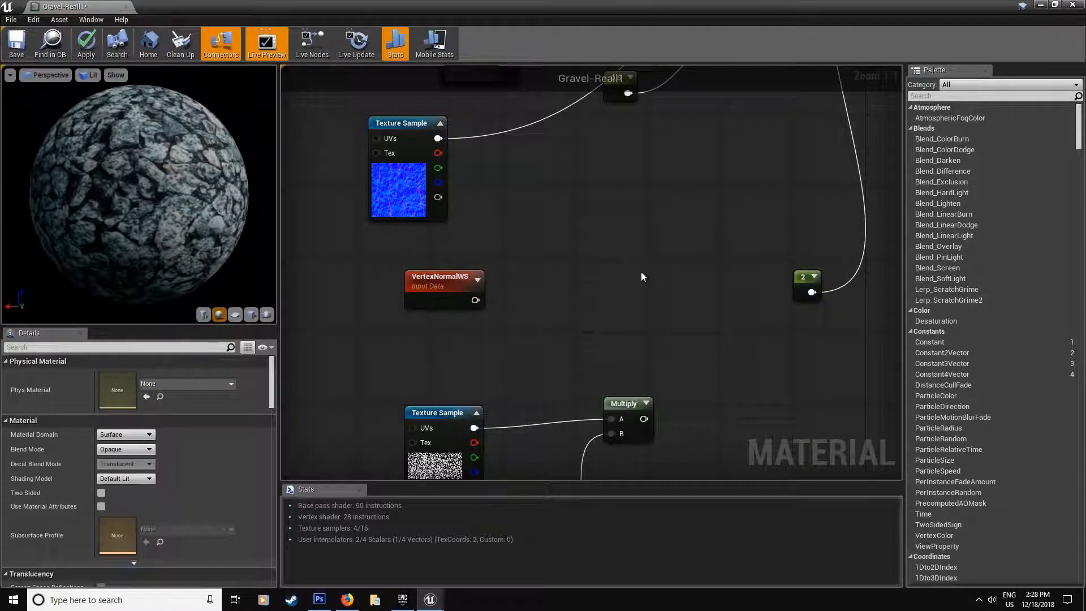
# Add a second Multiply node with VertexNormalWS connected to A and the height Multiply's output connected to B.
pyautogui.press('m')
pyautogui.click(640, 272)
pyautogui.moveTo(650, 309); pyautogui.dragTo(643, 418)
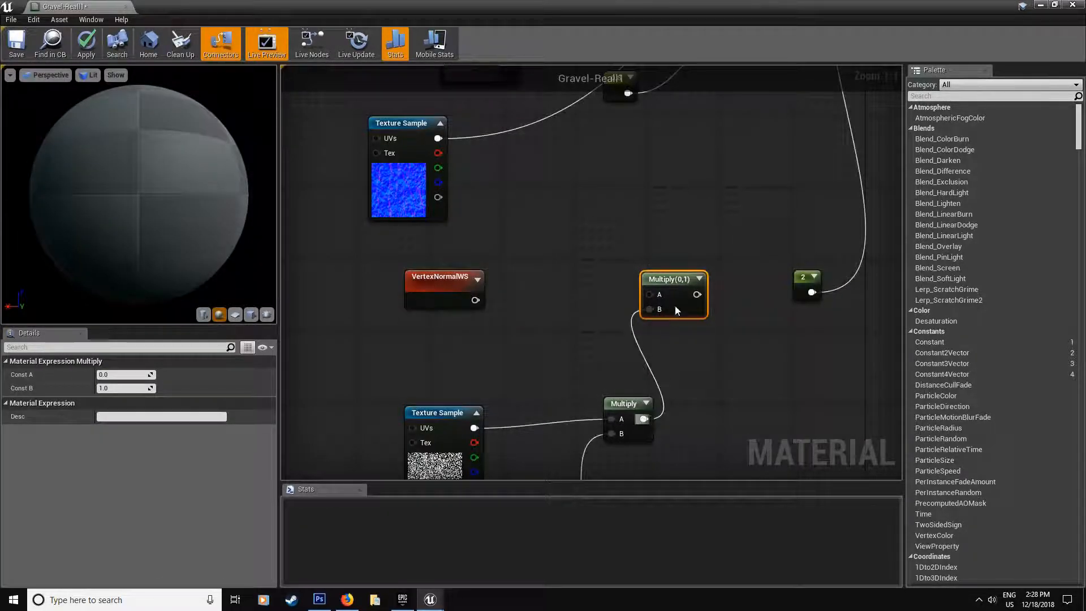
pyautogui.moveTo(649, 294); pyautogui.dragTo(476, 301)
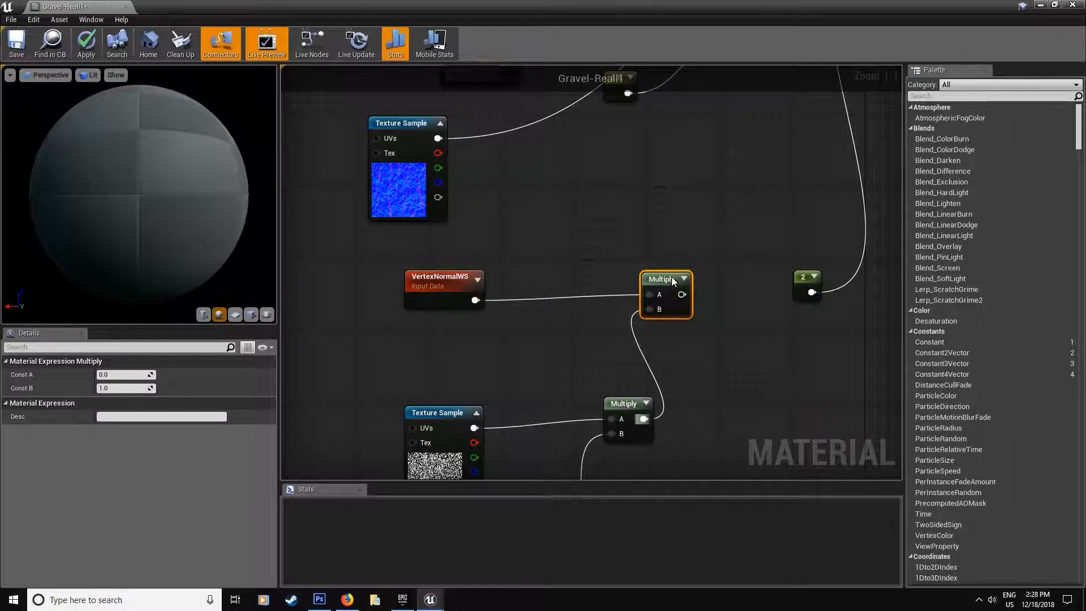
# Move the second Multiply node up and connect its output to the material's World Displacement input.
pyautogui.moveTo(671, 275); pyautogui.dragTo(664, 220)
pyautogui.moveTo(790, 233); pyautogui.dragTo(609, 328, button='right')
pyautogui.moveTo(500, 343); pyautogui.dragTo(708, 174)
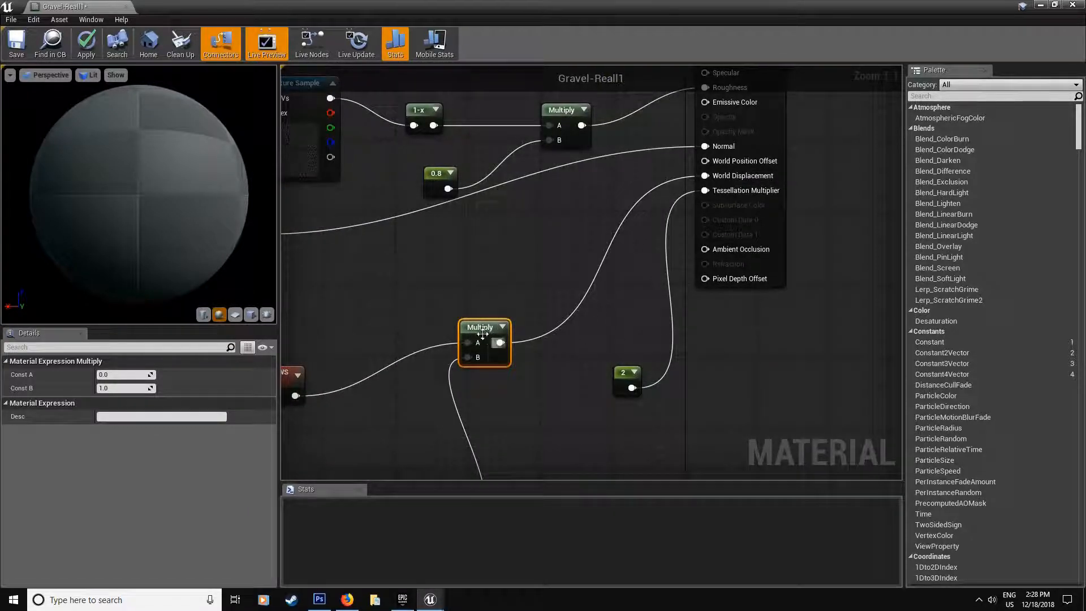
# Shift the world displacement Multiply node slightly right in the graph and check the material on the preview sphere.
pyautogui.moveTo(487, 330); pyautogui.dragTo(514, 331)
pyautogui.moveTo(505, 432); pyautogui.dragTo(557, 403, button='right')
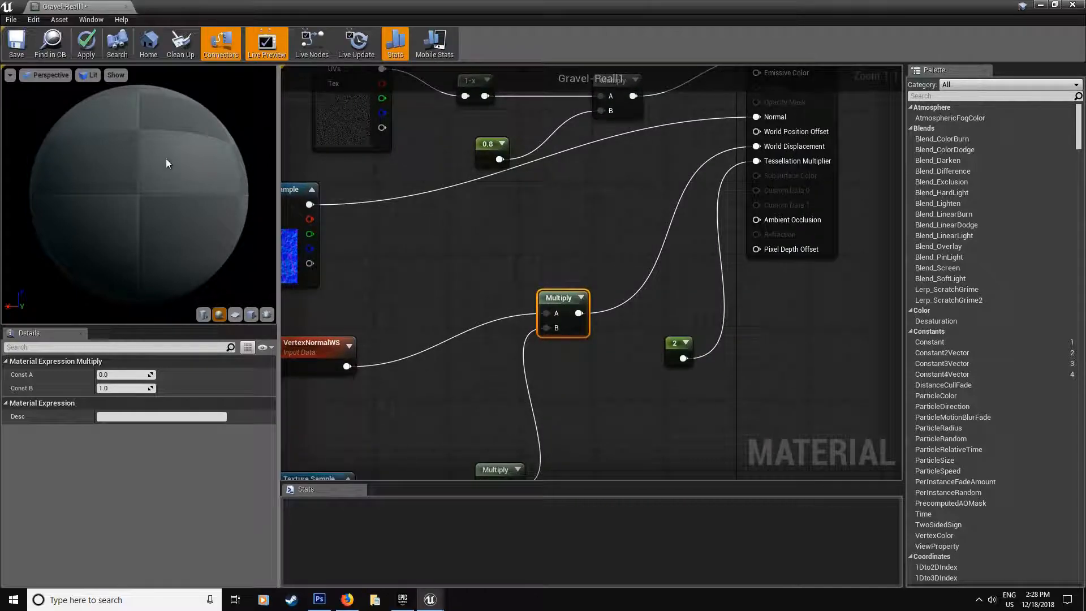
pyautogui.moveTo(511, 458); pyautogui.dragTo(605, 390, button='right')
pyautogui.moveTo(167, 152); pyautogui.dragTo(29, 150)
pyautogui.moveTo(591, 343); pyautogui.dragTo(561, 249, button='right')
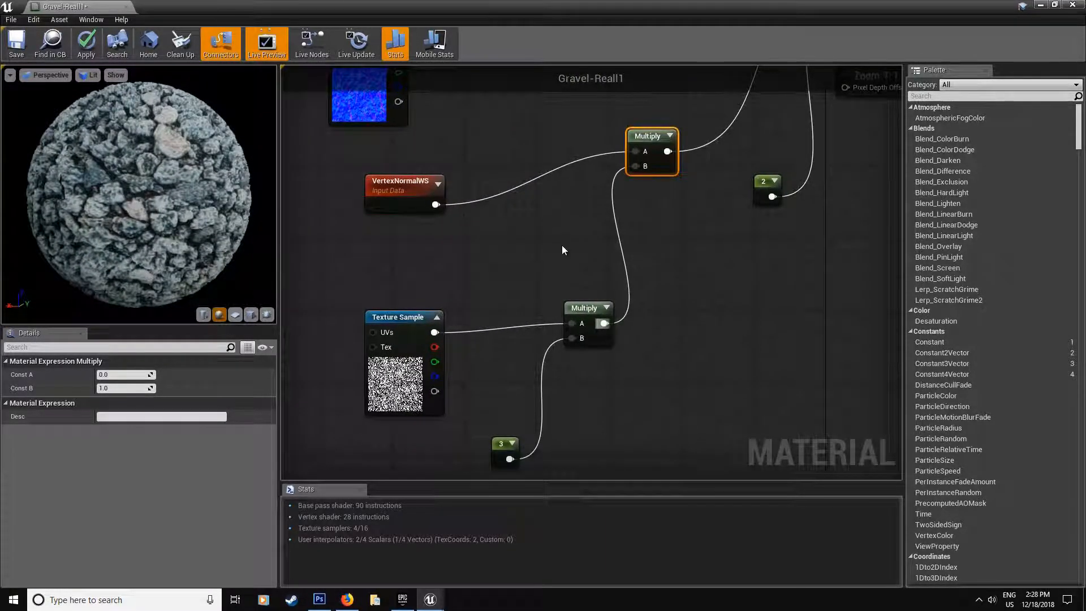
# Apply and save the Gravel-Reall1 material, then return to the level editor.
pyautogui.click(94, 53)
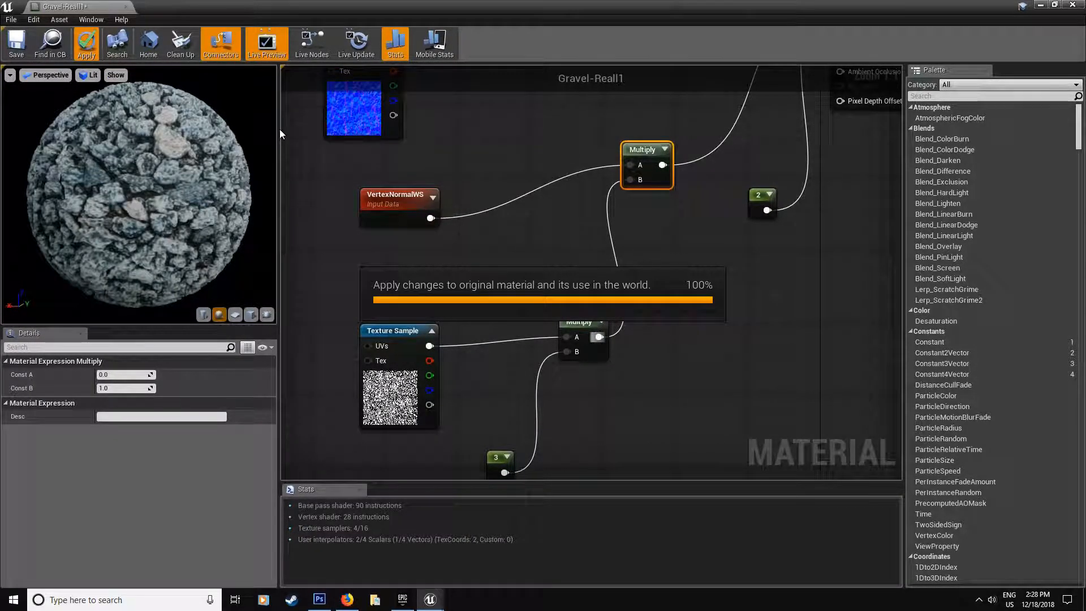
pyautogui.hotkey('ctrl', 's')
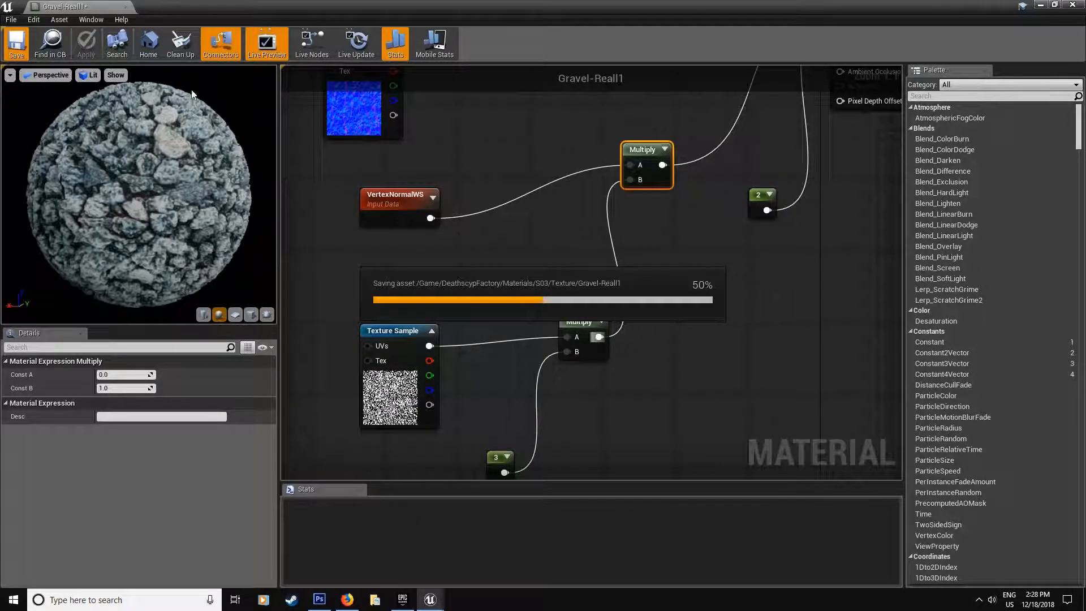
pyautogui.click(1040, 5)
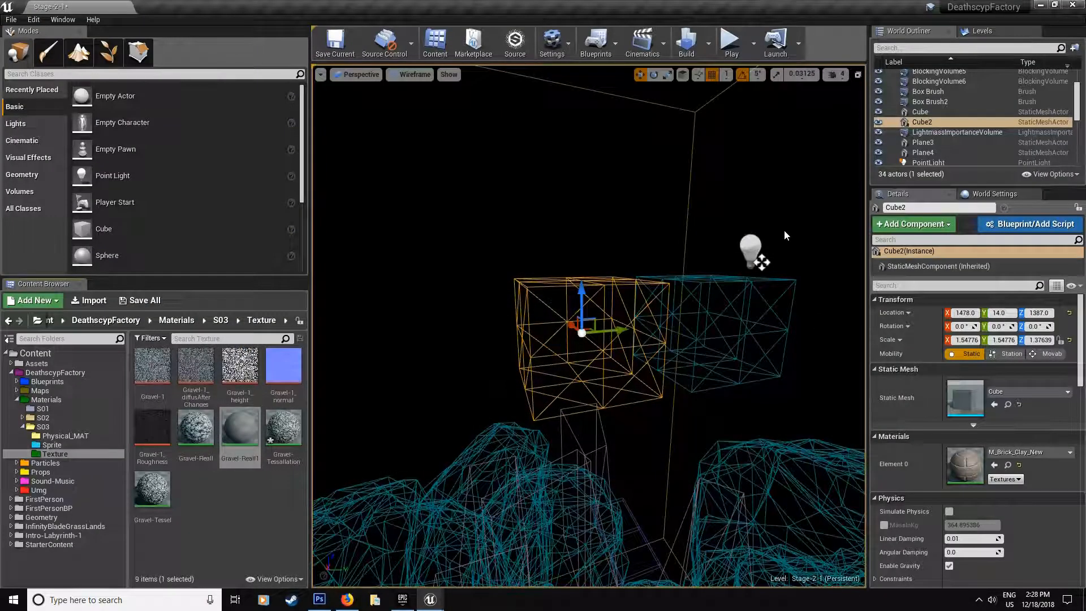
# Select the Cube actor next to Cube2 and assign Gravel-Reall1 to its material Element 0.
pyautogui.press('w')
pyautogui.moveTo(495, 269)
pyautogui.mouseDown(button='right')
pyautogui.moveTo(526, 254)
pyautogui.moveTo(485, 267)
pyautogui.mouseUp(button='right')
pyautogui.press('a')
pyautogui.moveTo(585, 298)
pyautogui.mouseDown(button='right')
pyautogui.moveTo(613, 308)
pyautogui.moveTo(586, 298)
pyautogui.mouseUp(button='right')
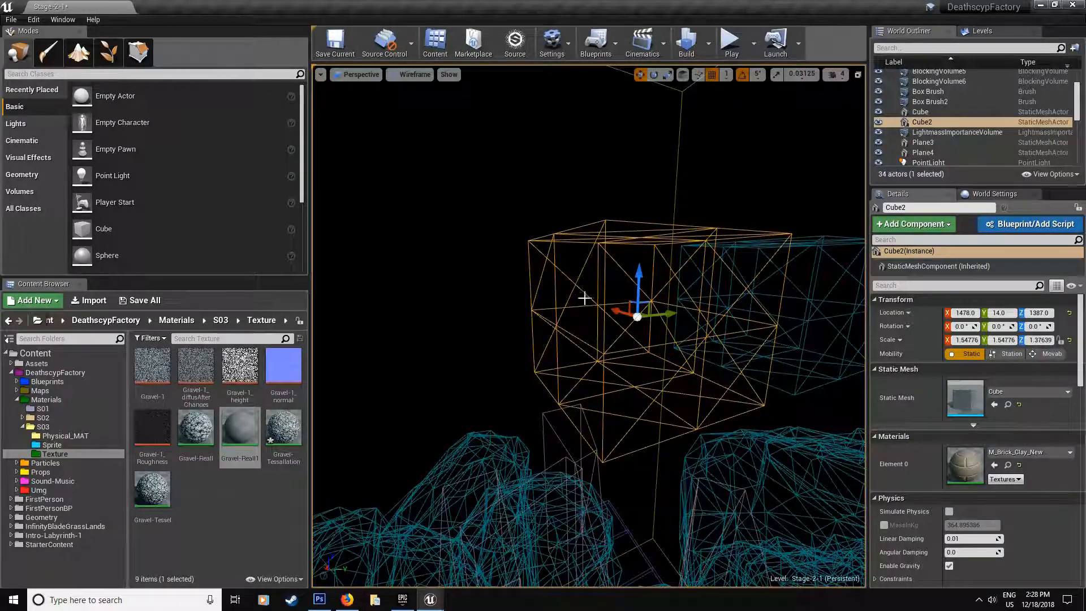
pyautogui.press('d')
pyautogui.moveTo(758, 392)
pyautogui.mouseDown(button='right')
pyautogui.moveTo(769, 388)
pyautogui.moveTo(759, 392)
pyautogui.mouseUp(button='right')
pyautogui.click(649, 310)
pyautogui.moveTo(650, 310); pyautogui.dragTo(659, 259, button='right')
pyautogui.click(644, 267)
pyautogui.press('w')
pyautogui.click(250, 439)
pyautogui.press('a')
pyautogui.moveTo(441, 204); pyautogui.dragTo(461, 204, button='right')
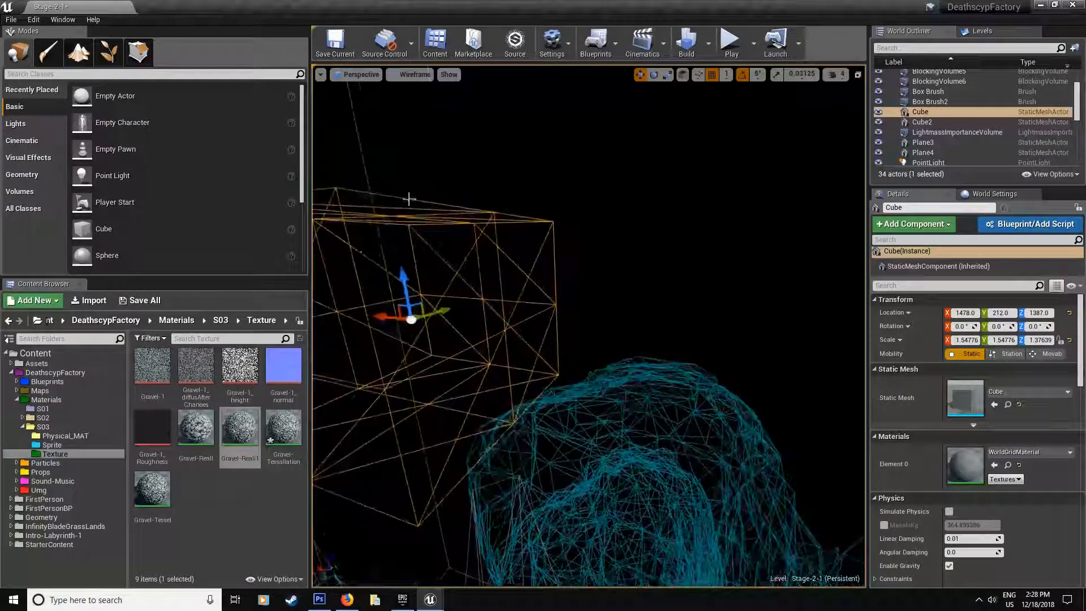
pyautogui.moveTo(264, 447); pyautogui.dragTo(964, 464)
# Examine the cube's tessellated mesh in wireframe from several sides.
pyautogui.press('d')
pyautogui.moveTo(588, 305)
pyautogui.mouseDown(button='right')
pyautogui.moveTo(481, 298)
pyautogui.moveTo(588, 316)
pyautogui.moveTo(576, 318)
pyautogui.mouseUp(button='right')
pyautogui.press('w')
pyautogui.press('a')
pyautogui.press('s')
pyautogui.press('w')
pyautogui.press('d')
pyautogui.press('s')
pyautogui.press('a')
pyautogui.moveTo(711, 382); pyautogui.dragTo(707, 382, button='right')
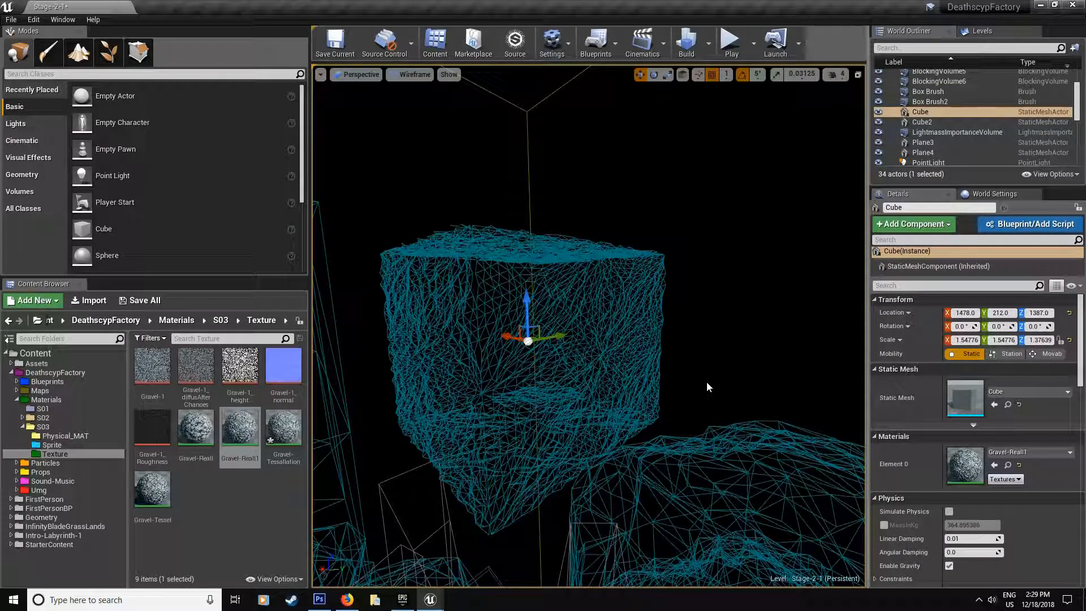
# Switch the viewport to Lit shading and examine the cube's gravel displacement along its faces and edges.
pyautogui.click(405, 76)
pyautogui.click(421, 100)
pyautogui.moveTo(509, 226); pyautogui.dragTo(486, 227, button='right')
pyautogui.press('d')
pyautogui.press('d')
pyautogui.press('w')
pyautogui.press('a')
pyautogui.moveTo(561, 354); pyautogui.dragTo(650, 360, button='right')
pyautogui.press('a')
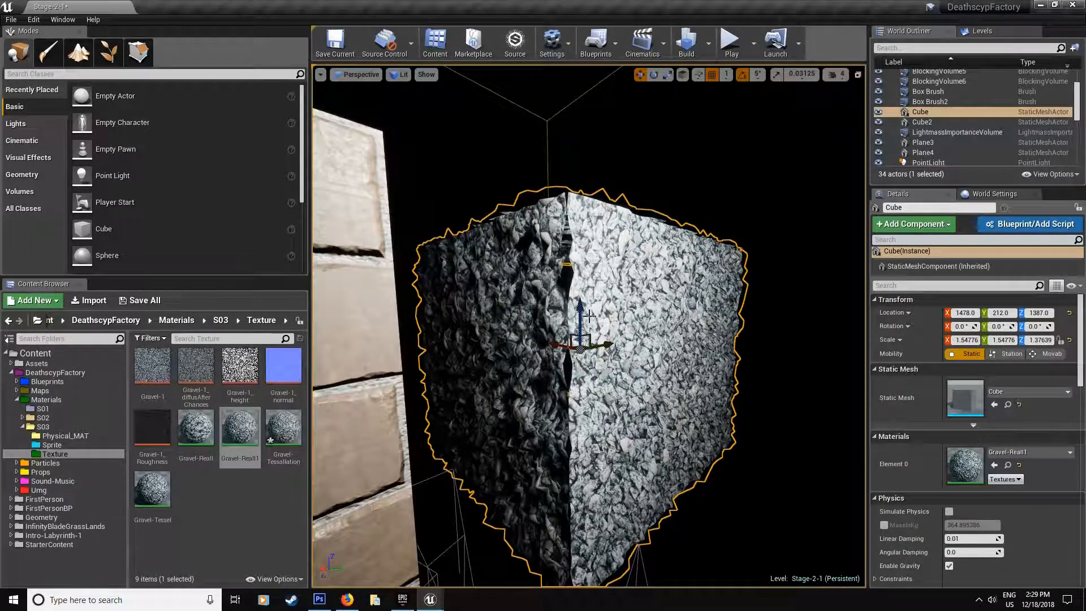
pyautogui.press('d')
pyautogui.moveTo(528, 208); pyautogui.dragTo(425, 195, button='right')
pyautogui.press('w')
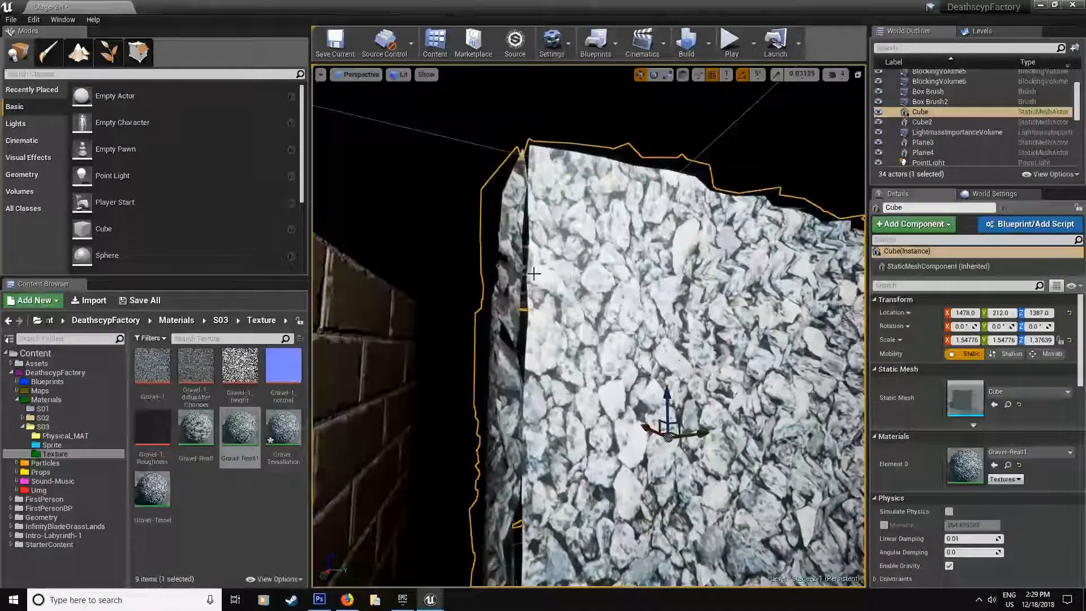
pyautogui.press('s')
# Apply Gravel-Reall1 to the sphere above the gravel path and view its displaced surface.
pyautogui.moveTo(528, 208); pyautogui.dragTo(552, 345, button='right')
pyautogui.press('a')
pyautogui.press('d')
pyautogui.press('w')
pyautogui.moveTo(498, 434); pyautogui.dragTo(481, 396, button='right')
pyautogui.press('w')
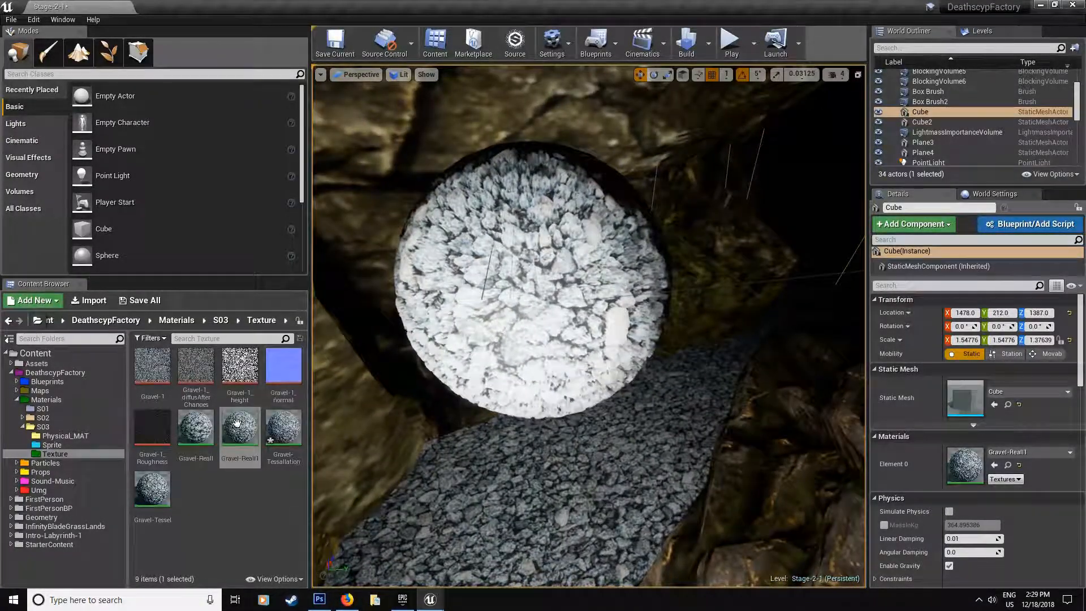
pyautogui.moveTo(237, 423); pyautogui.dragTo(523, 288)
pyautogui.moveTo(523, 289); pyautogui.dragTo(466, 280, button='right')
pyautogui.press('s')
pyautogui.press('w')
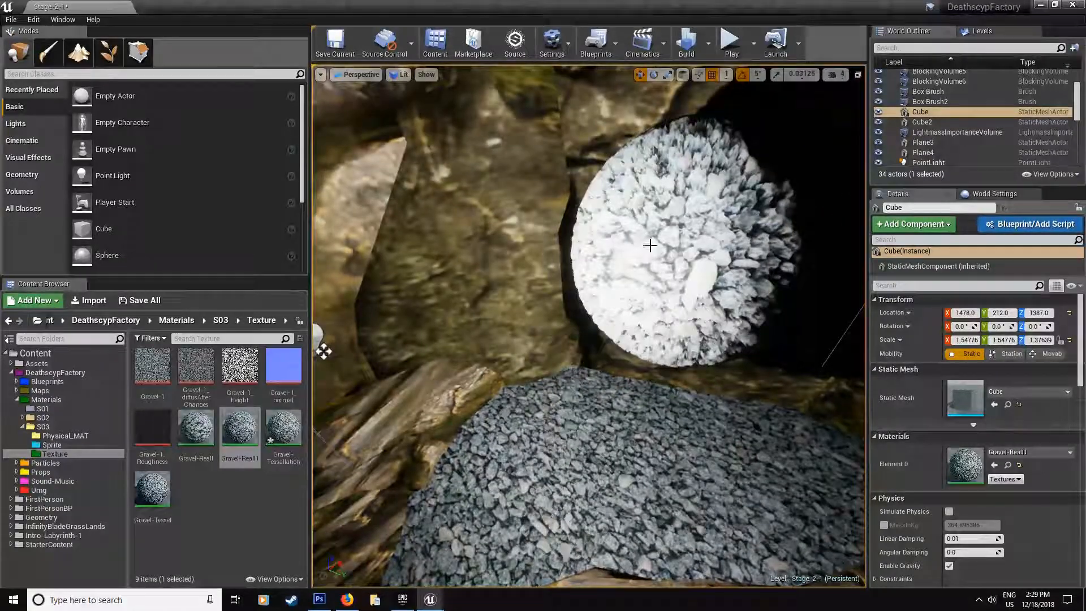
# Move the point light near the gravel sphere to X 1922, Y 99, Z -4 and save all modified content.
pyautogui.click(652, 244)
pyautogui.moveTo(607, 288); pyautogui.dragTo(588, 271, button='right')
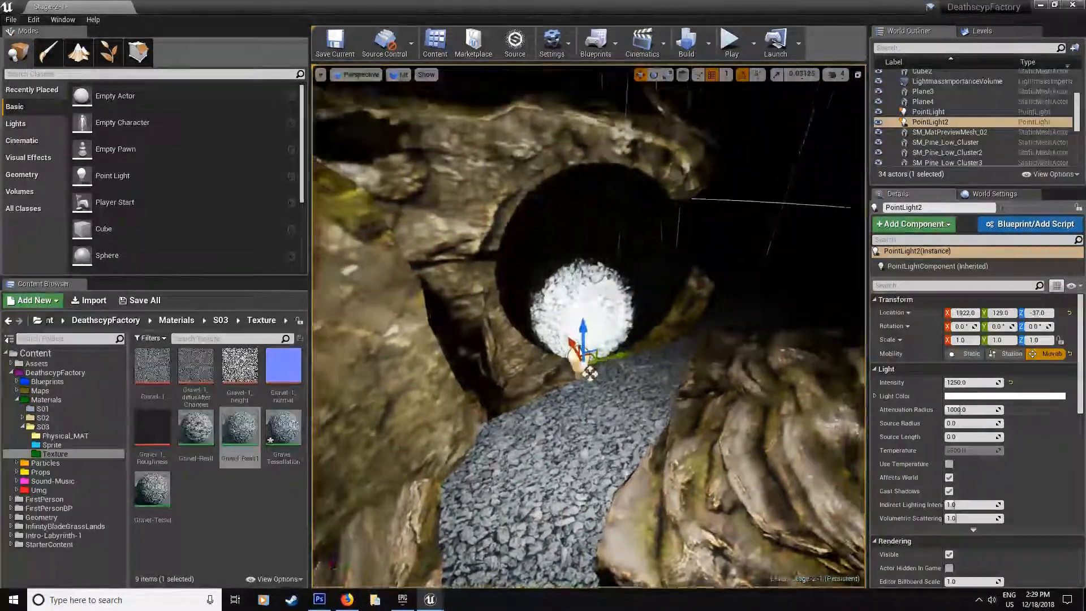
pyautogui.moveTo(578, 355); pyautogui.dragTo(578, 346, button='right')
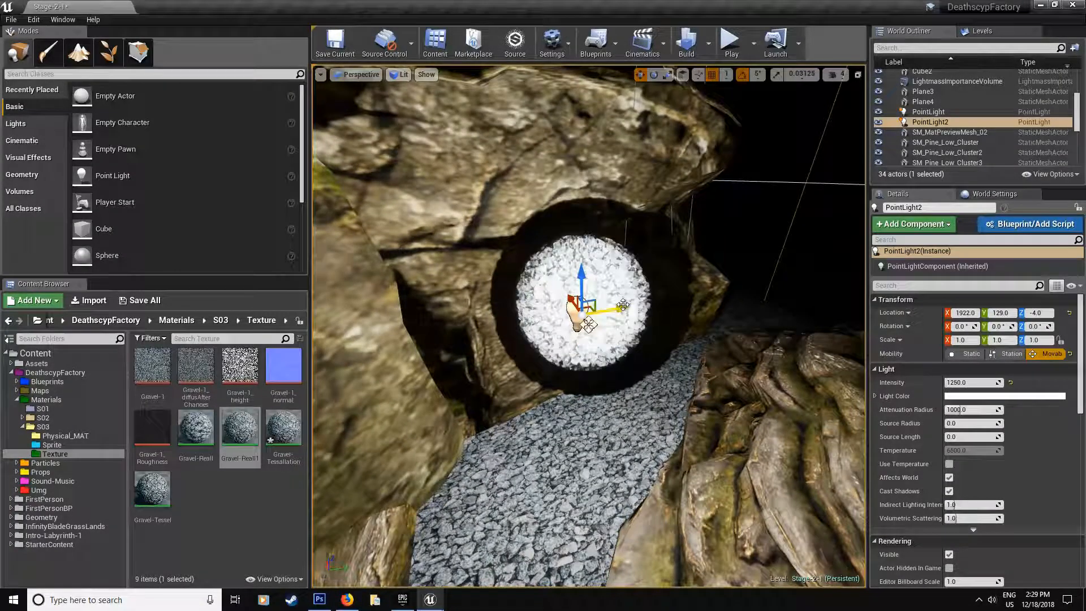
pyautogui.moveTo(541, 312); pyautogui.dragTo(480, 338, button='right')
pyautogui.moveTo(577, 139); pyautogui.dragTo(547, 273, button='right')
pyautogui.moveTo(636, 278); pyautogui.dragTo(667, 310, button='right')
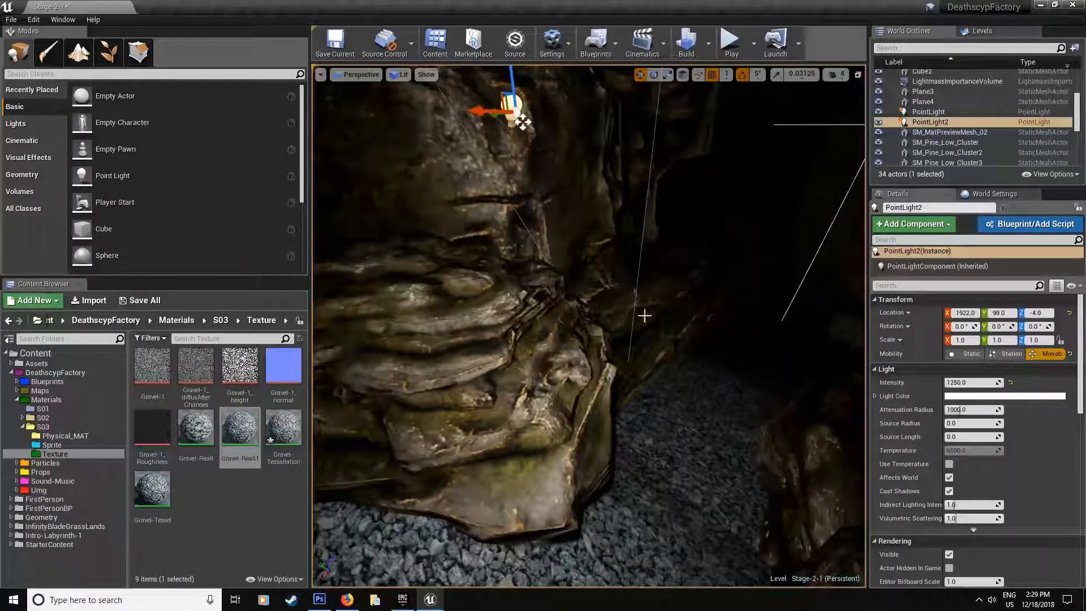
pyautogui.click(156, 306)
pyautogui.click(654, 402)
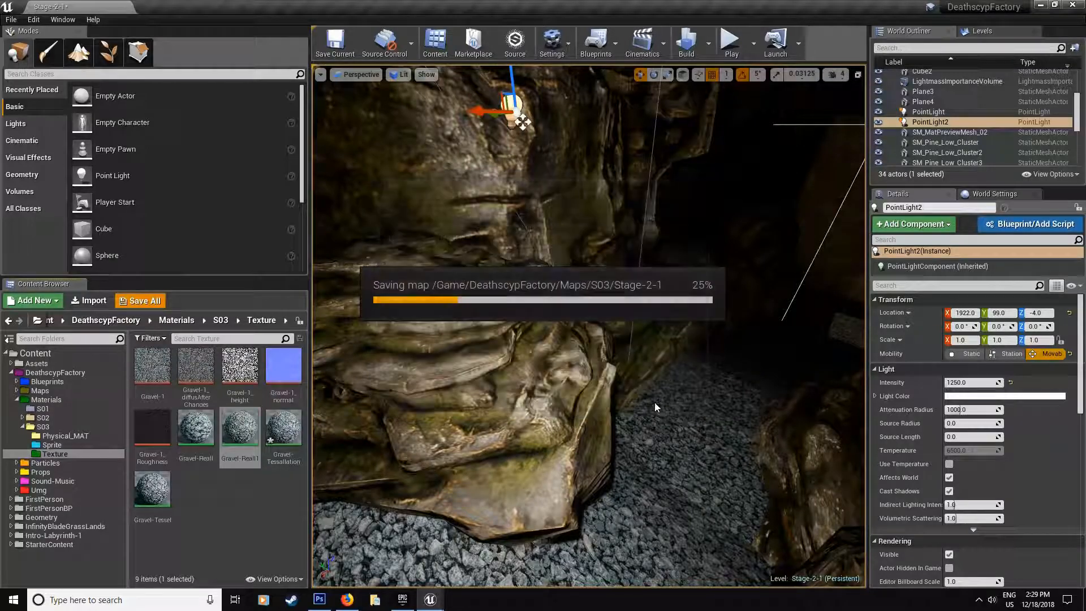
# Switch the viewport to Unlit shading, select the concrete face of the Box Brush and locate its material in the Content Browser.
pyautogui.moveTo(688, 364)
pyautogui.mouseDown(button='right')
pyautogui.moveTo(667, 368)
pyautogui.moveTo(714, 347)
pyautogui.moveTo(696, 351)
pyautogui.mouseUp(button='right')
pyautogui.moveTo(677, 387); pyautogui.dragTo(792, 373, button='right')
pyautogui.moveTo(696, 317); pyautogui.dragTo(645, 311, button='right')
pyautogui.click(401, 74)
pyautogui.click(415, 105)
pyautogui.moveTo(543, 362)
pyautogui.mouseDown(button='right')
pyautogui.moveTo(526, 317)
pyautogui.moveTo(554, 299)
pyautogui.mouseUp(button='right')
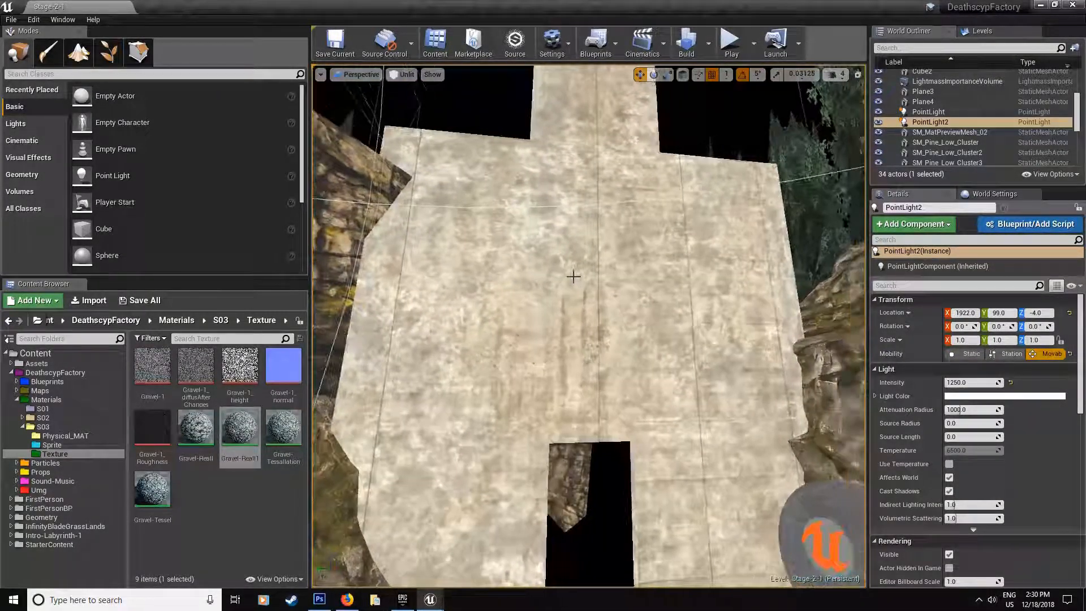
pyautogui.click(560, 362)
pyautogui.click(1007, 319)
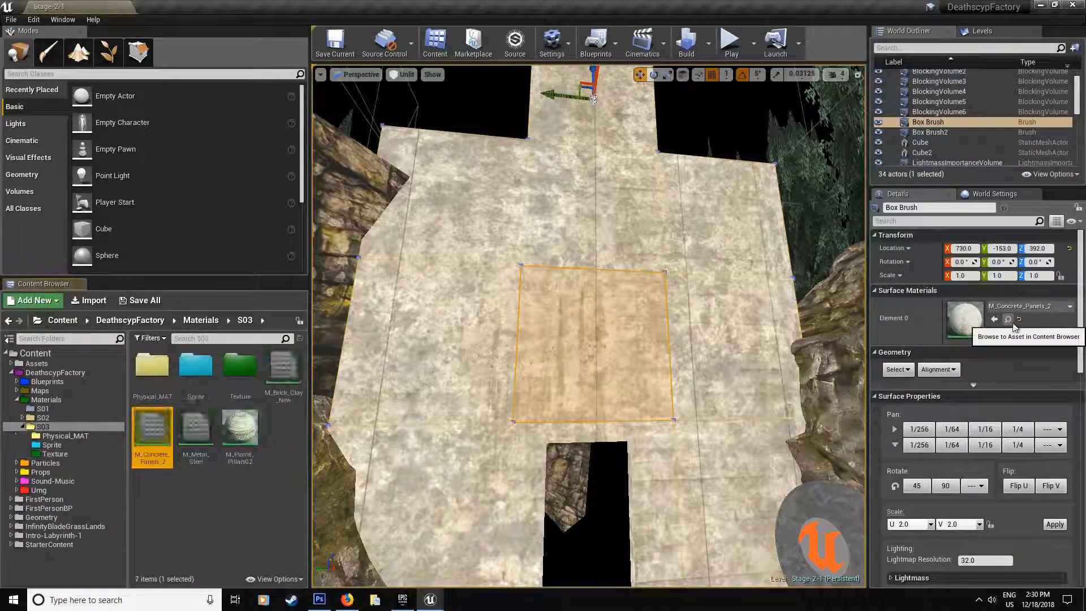
pyautogui.click(57, 544)
pyautogui.click(46, 462)
pyautogui.click(43, 427)
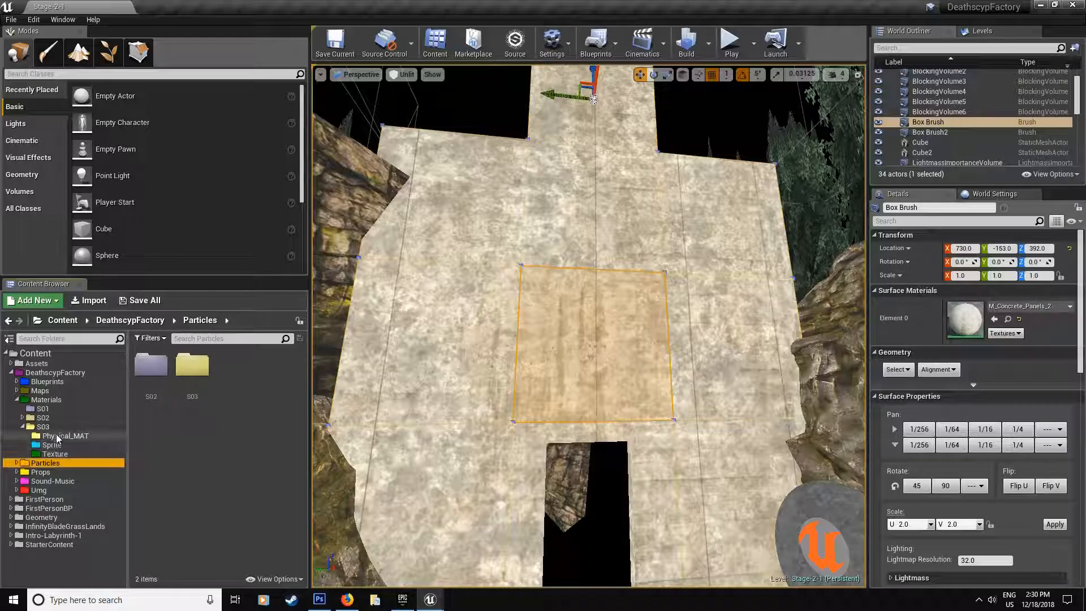
pyautogui.click(147, 440)
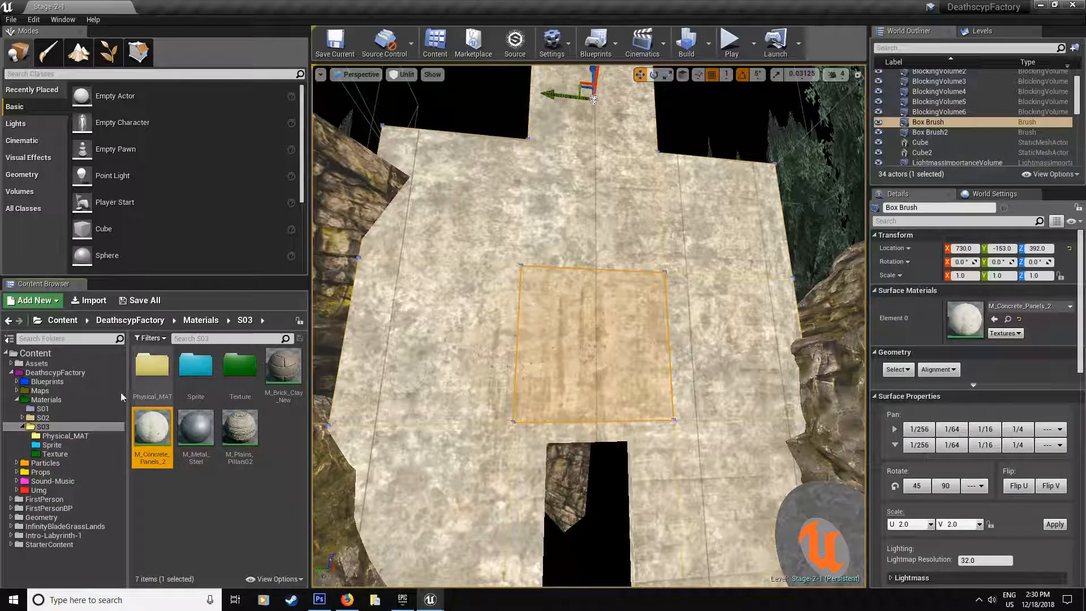
# Apply Gravel-Reall1 from the Texture folder to the gravel path surface, with the viewport in Unlit shading.
pyautogui.moveTo(441, 441); pyautogui.dragTo(831, 492, button='right')
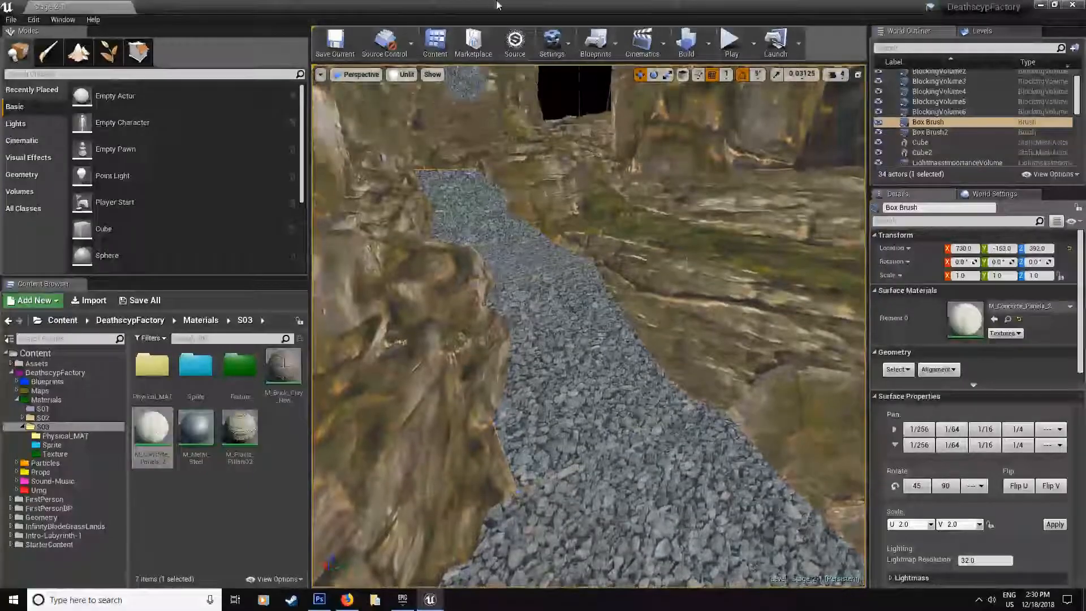
pyautogui.click(406, 74)
pyautogui.click(419, 99)
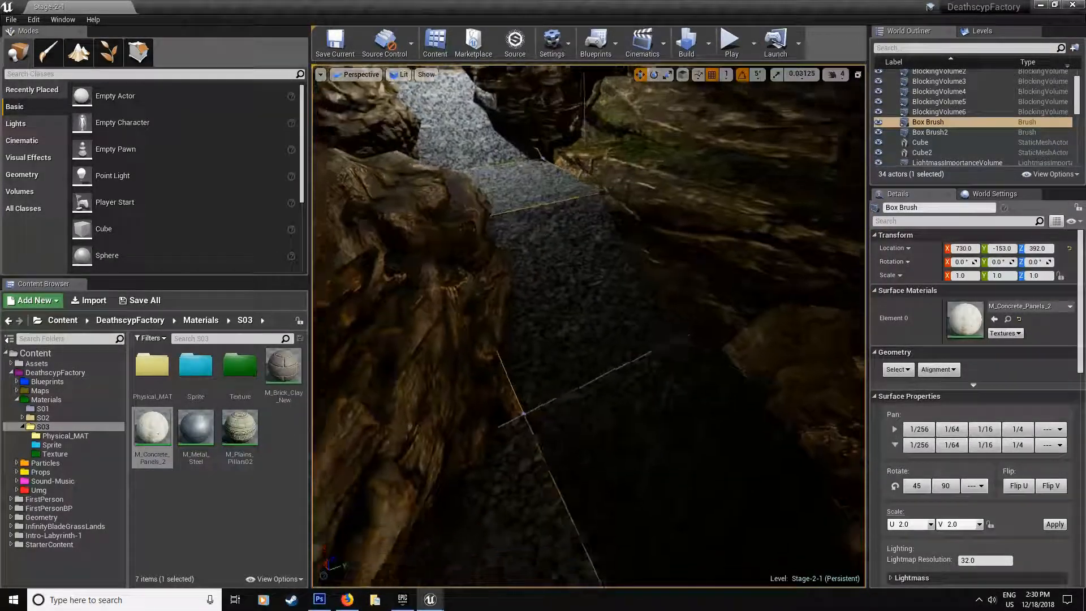
pyautogui.click(400, 74)
pyautogui.click(421, 111)
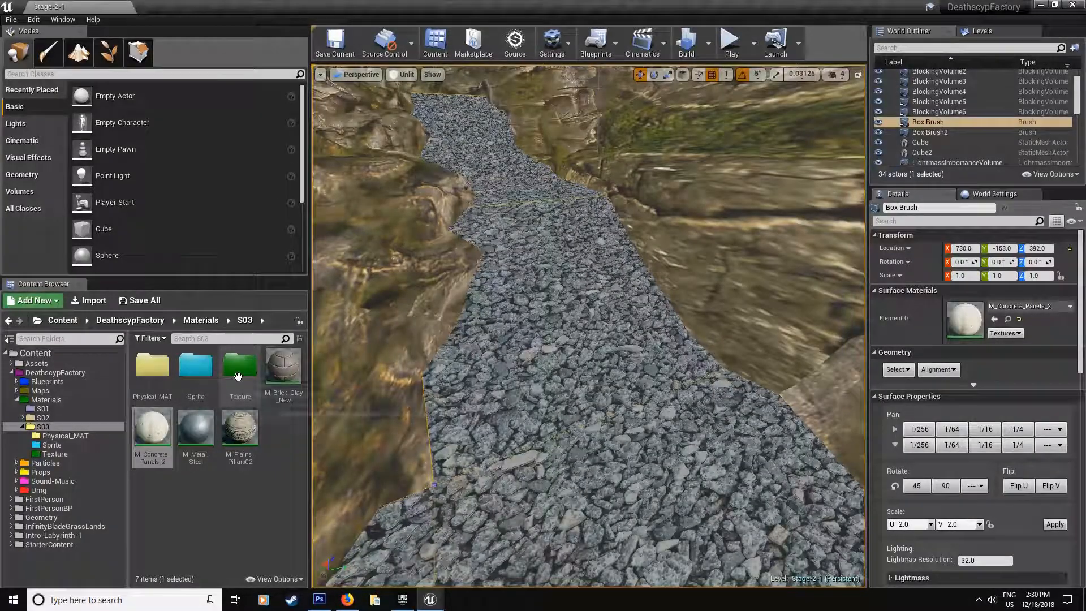
pyautogui.doubleClick(240, 366)
pyautogui.moveTo(249, 434); pyautogui.dragTo(559, 319)
pyautogui.moveTo(559, 318); pyautogui.dragTo(545, 212, button='right')
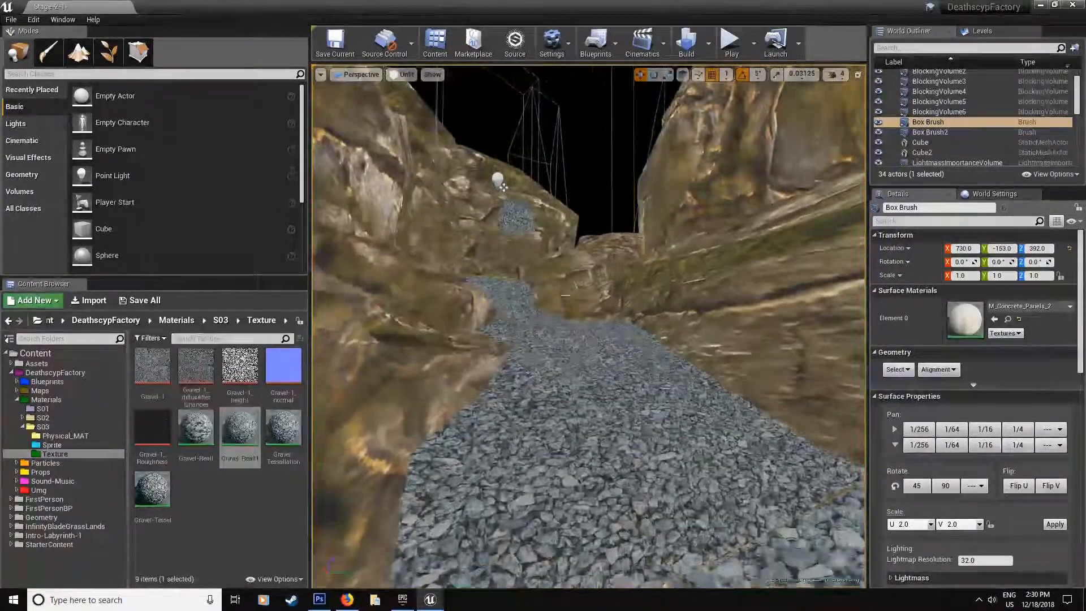
# Duplicate the point light near the sphere and place the copy above the gravel path at X 1233, Y 99, Z -342.
pyautogui.click(498, 182)
pyautogui.moveTo(498, 182); pyautogui.dragTo(535, 186, button='right')
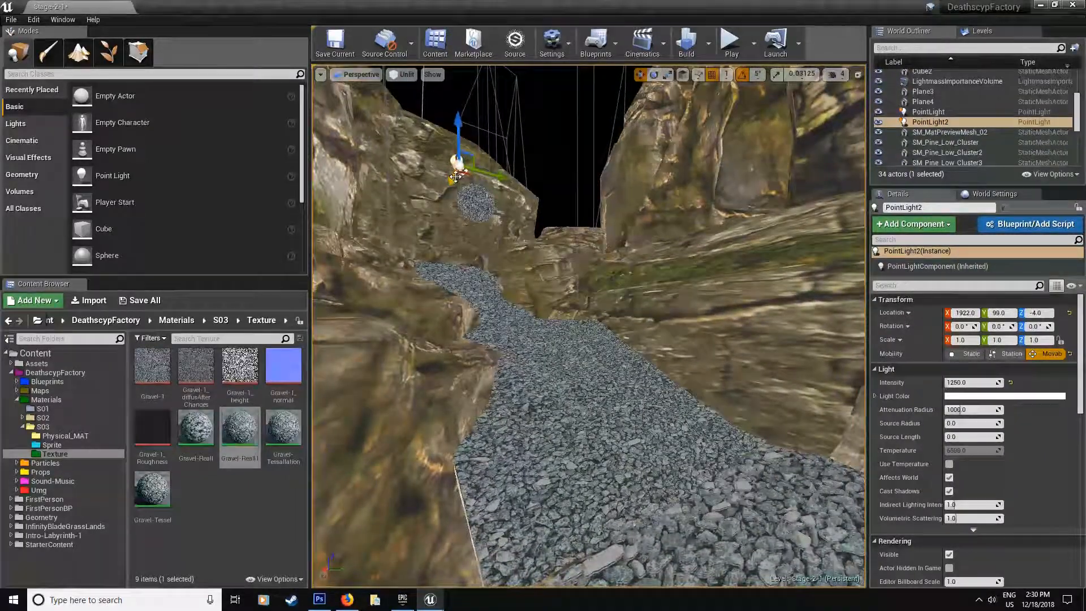
pyautogui.moveTo(658, 192)
pyautogui.mouseDown(button='right')
pyautogui.moveTo(662, 170)
pyautogui.moveTo(666, 184)
pyautogui.mouseUp(button='right')
pyautogui.moveTo(633, 296); pyautogui.dragTo(637, 362)
pyautogui.moveTo(636, 362); pyautogui.dragTo(630, 432, button='right')
# Switch the viewport to Lit shading and raise the duplicated point light higher above the path.
pyautogui.click(402, 74)
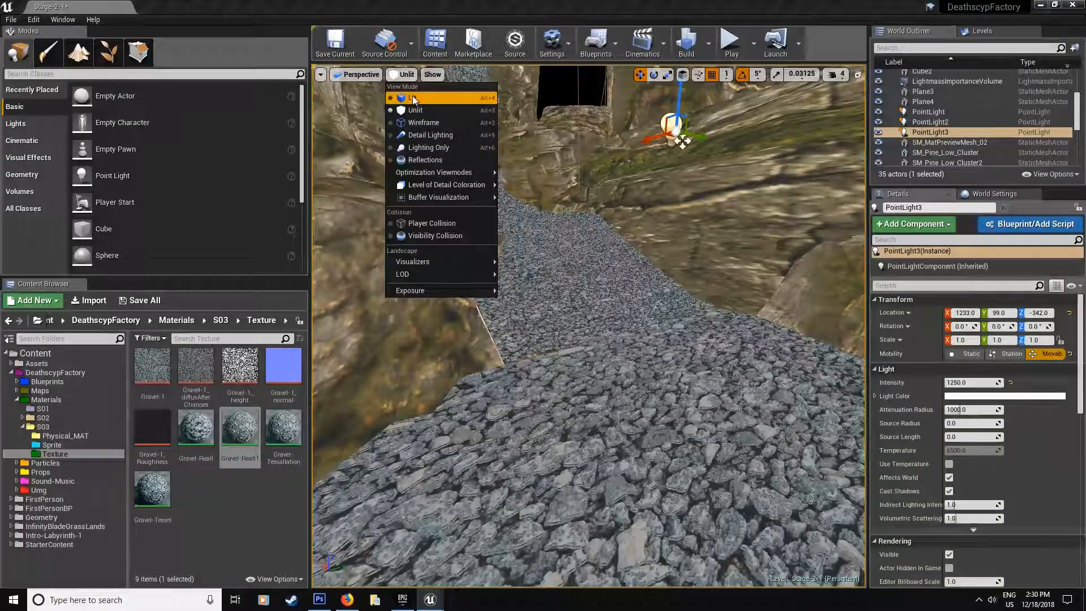
pyautogui.click(412, 104)
pyautogui.moveTo(617, 110)
pyautogui.mouseDown(button='right')
pyautogui.moveTo(642, 111)
pyautogui.moveTo(627, 107)
pyautogui.mouseUp(button='right')
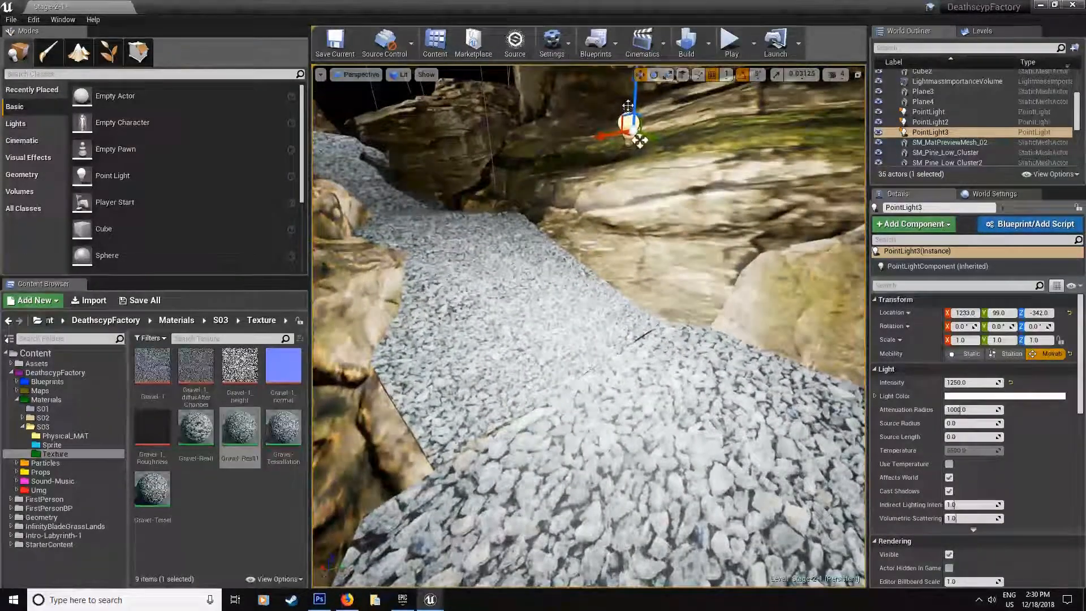
pyautogui.moveTo(639, 99); pyautogui.dragTo(639, 71)
pyautogui.click(646, 411)
pyautogui.moveTo(646, 411)
pyautogui.mouseDown(button='right')
pyautogui.moveTo(594, 390)
pyautogui.moveTo(518, 415)
pyautogui.mouseUp(button='right')
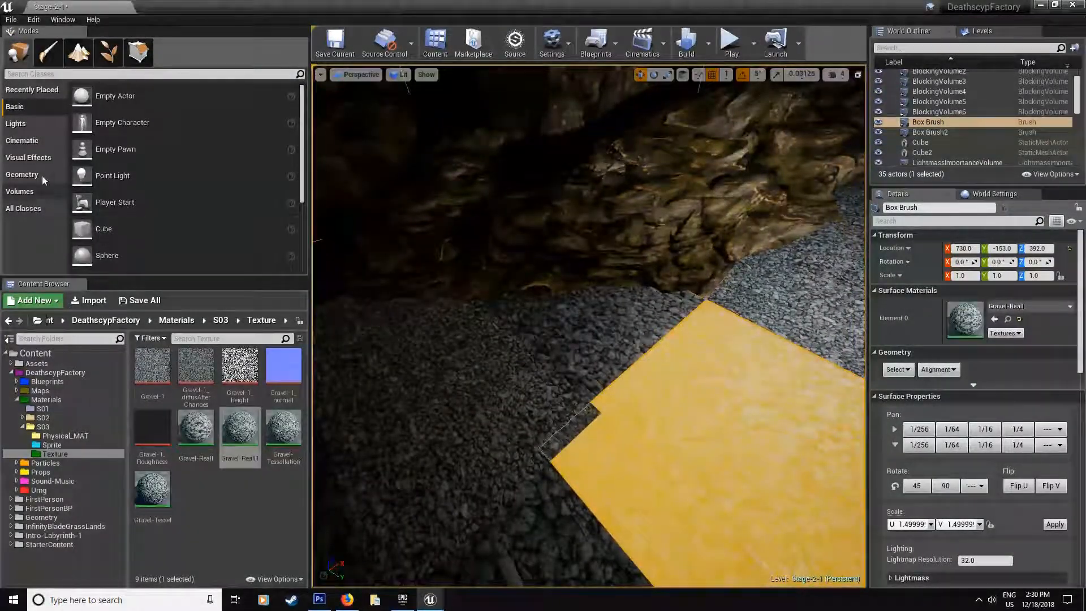
pyautogui.scroll(-1, 122, 198)
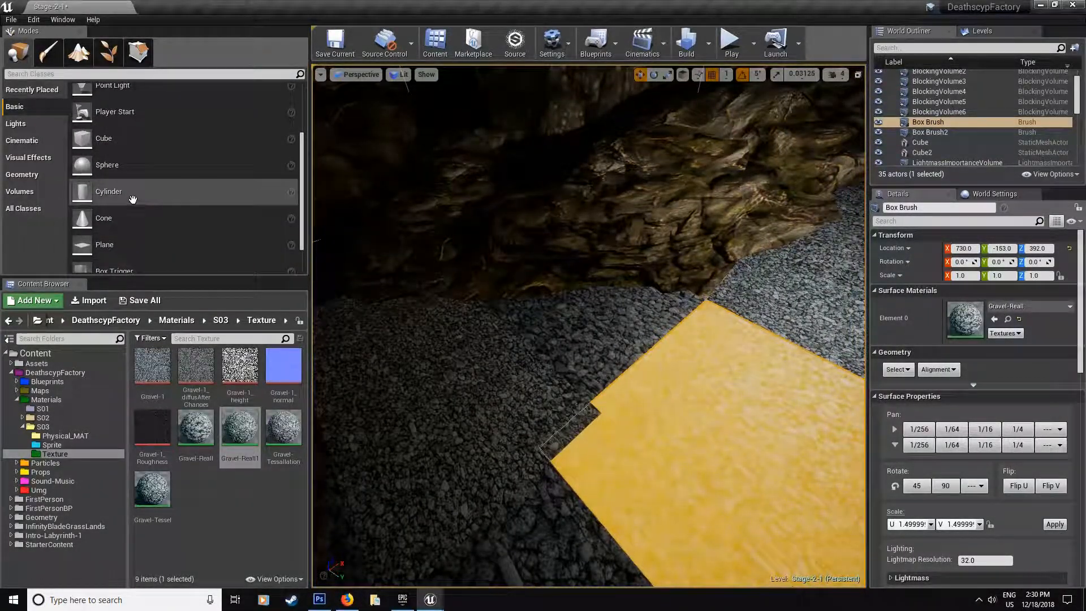
pyautogui.moveTo(123, 244); pyautogui.dragTo(542, 312)
pyautogui.moveTo(609, 386); pyautogui.dragTo(610, 386)
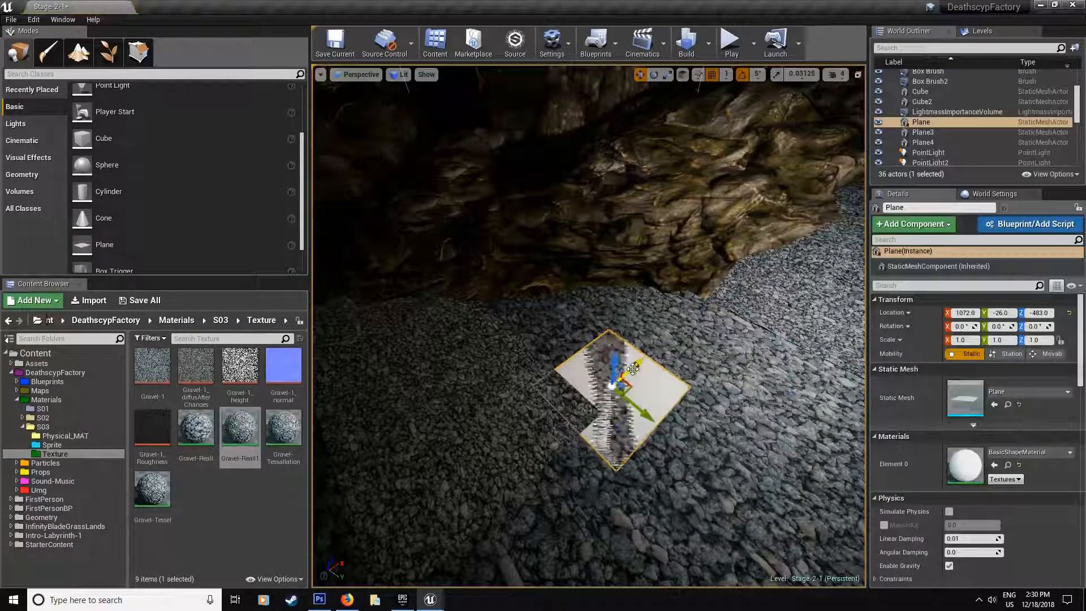
pyautogui.moveTo(625, 368); pyautogui.dragTo(627, 363, button='right')
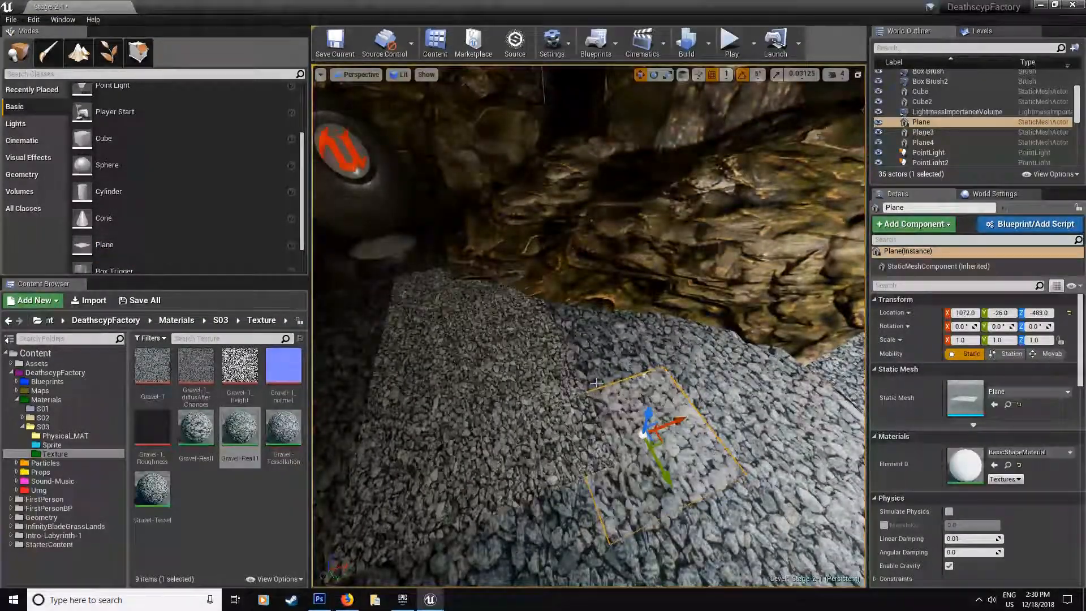
pyautogui.press('Delete')
# Move the Gravel-Tessallation plane Plane4 along the path to X 1168, Y 67, Z -482 and scale it to 2.72157 in Y.
pyautogui.click(504, 378)
pyautogui.moveTo(504, 378); pyautogui.dragTo(507, 378, button='right')
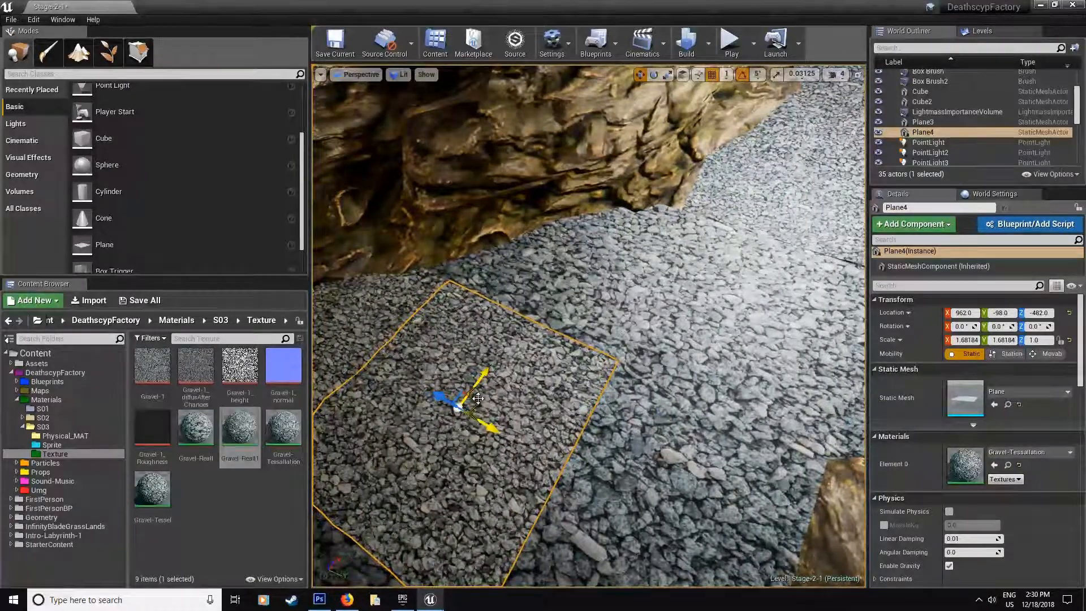
pyautogui.moveTo(748, 293); pyautogui.dragTo(746, 294)
pyautogui.moveTo(746, 294); pyautogui.dragTo(747, 296, button='right')
pyautogui.moveTo(664, 414); pyautogui.dragTo(640, 400)
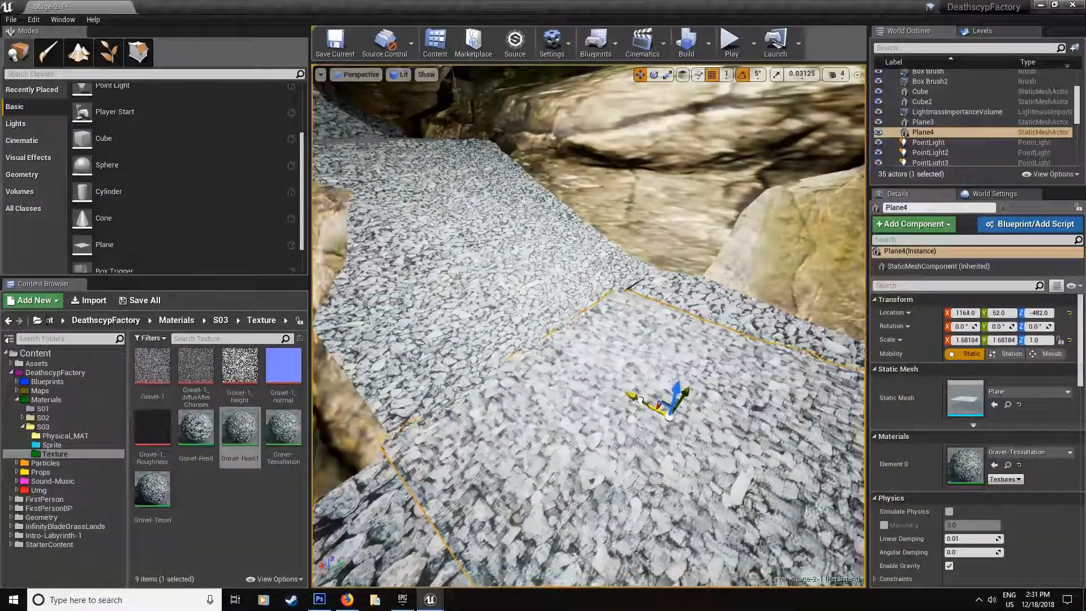
pyautogui.moveTo(630, 391); pyautogui.dragTo(722, 85, button='right')
pyautogui.press('r')
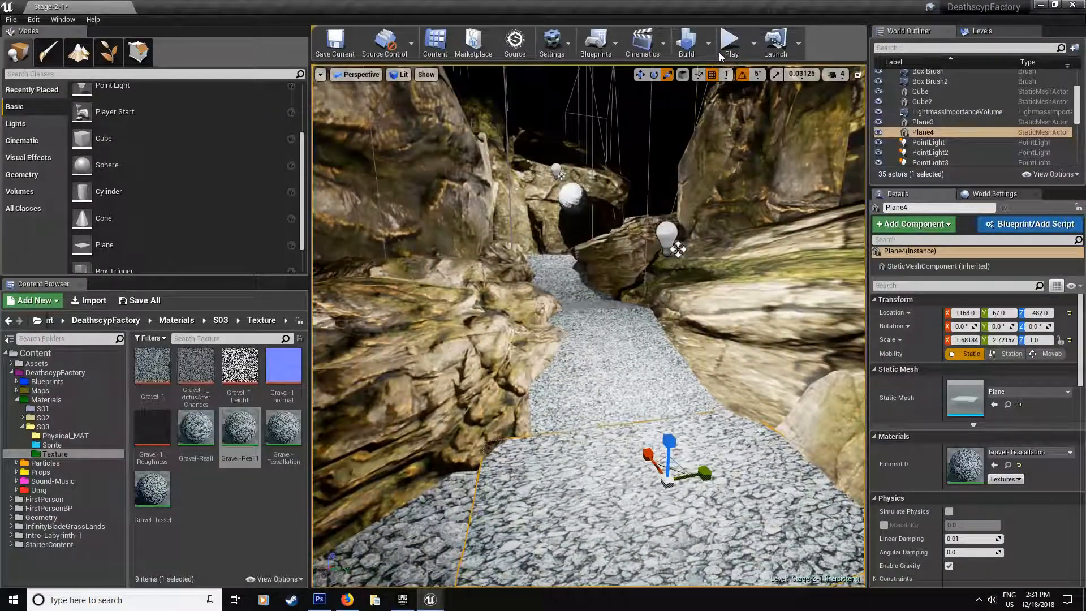
# Play the level in the viewport to preview the gravel path in game.
pyautogui.click(728, 52)
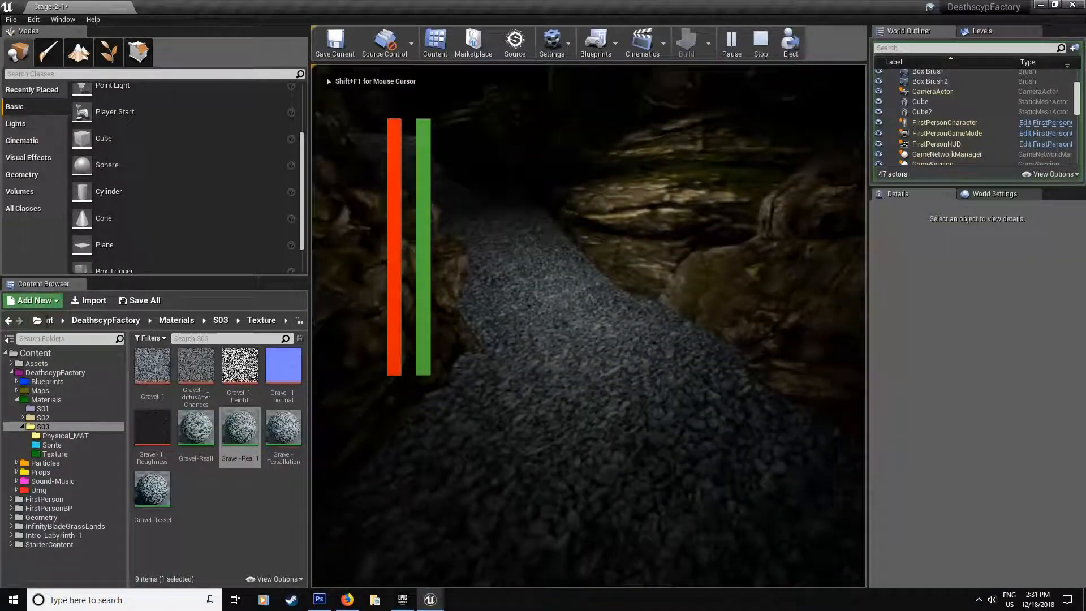
# Walk the character along the gravel path towards the concrete wall with the doorway to examine the gravel surface in game.
pyautogui.press('w')
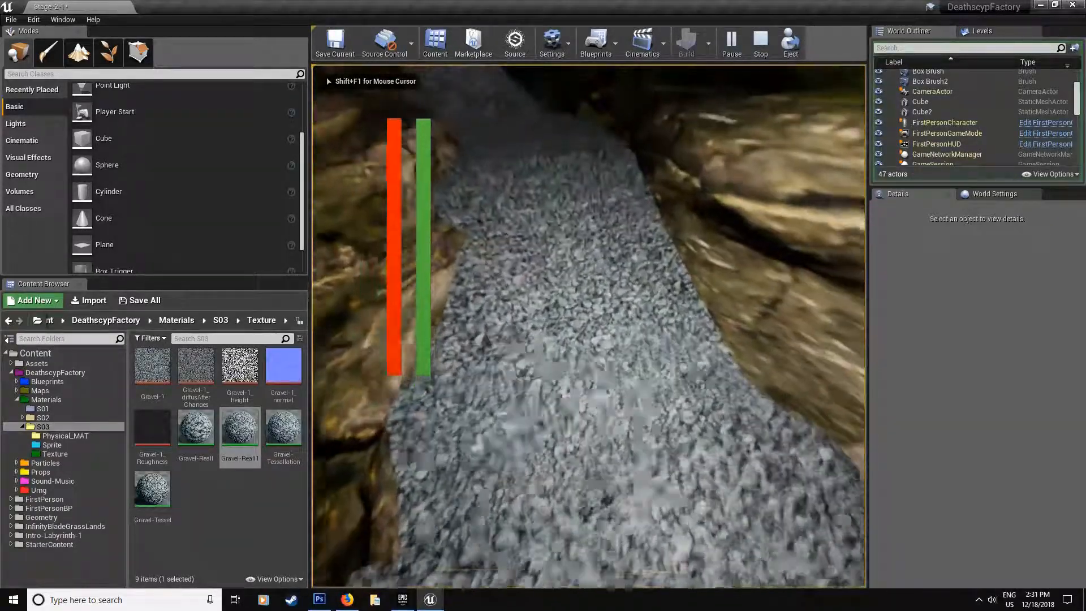
pyautogui.press('w')
pyautogui.press('w')
pyautogui.press('w')
pyautogui.press('w')
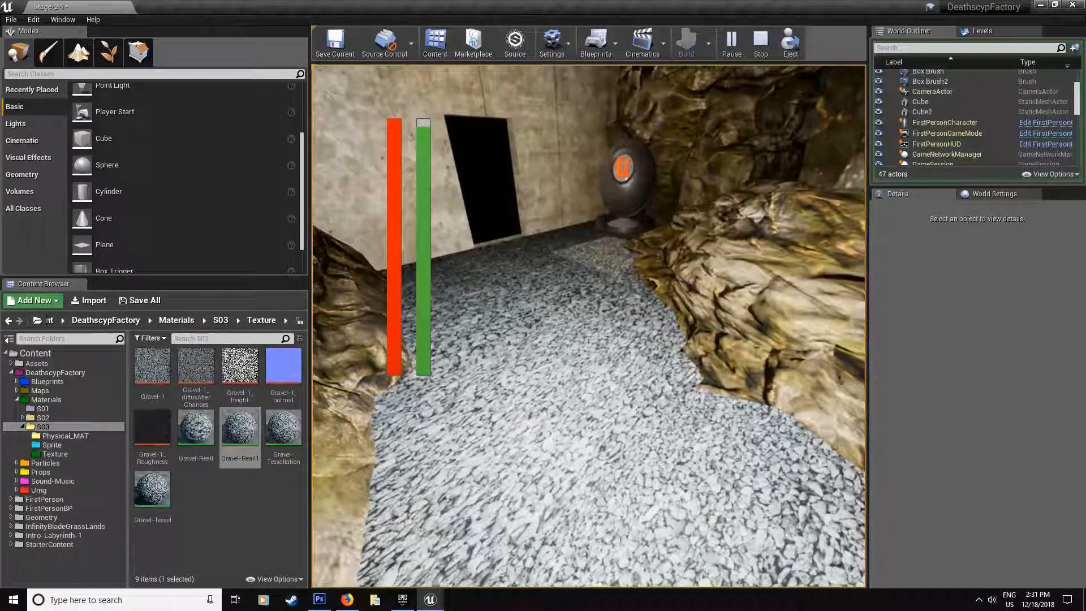
pyautogui.press('w')
# View the running game full screen, end the play session and restore the viewport to its normal size in the editor.
pyautogui.press('F11')
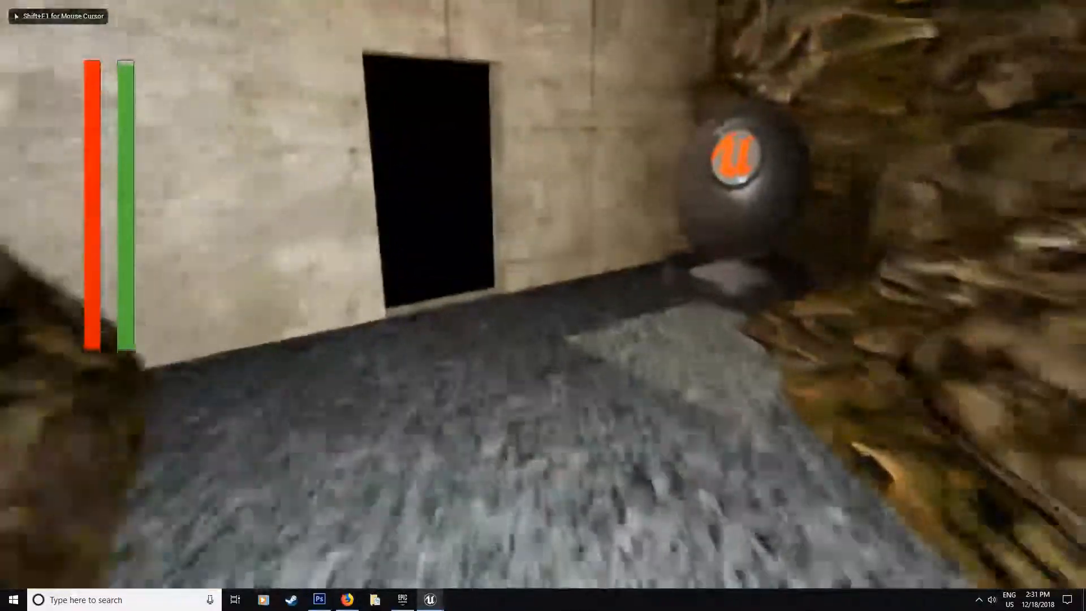
pyautogui.press('Escape')
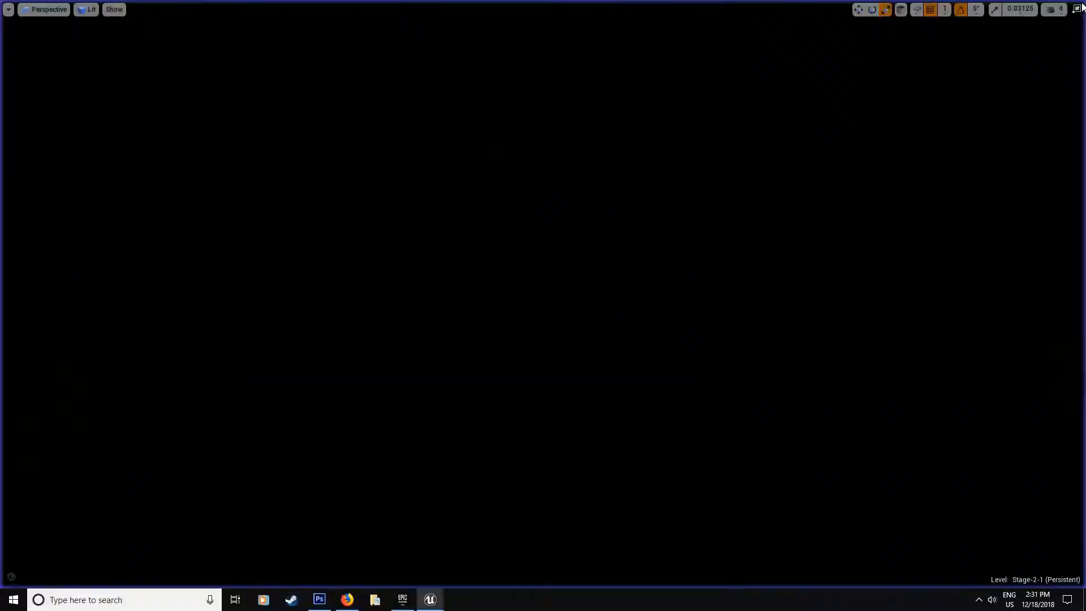
pyautogui.click(1076, 8)
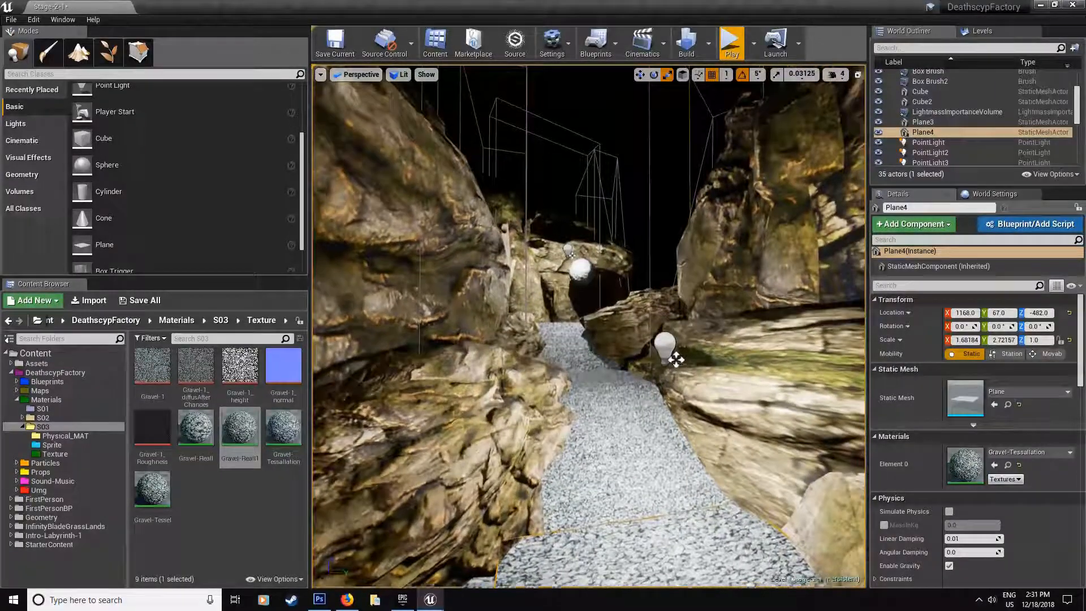
pyautogui.moveTo(587, 306); pyautogui.dragTo(592, 306, button='right')
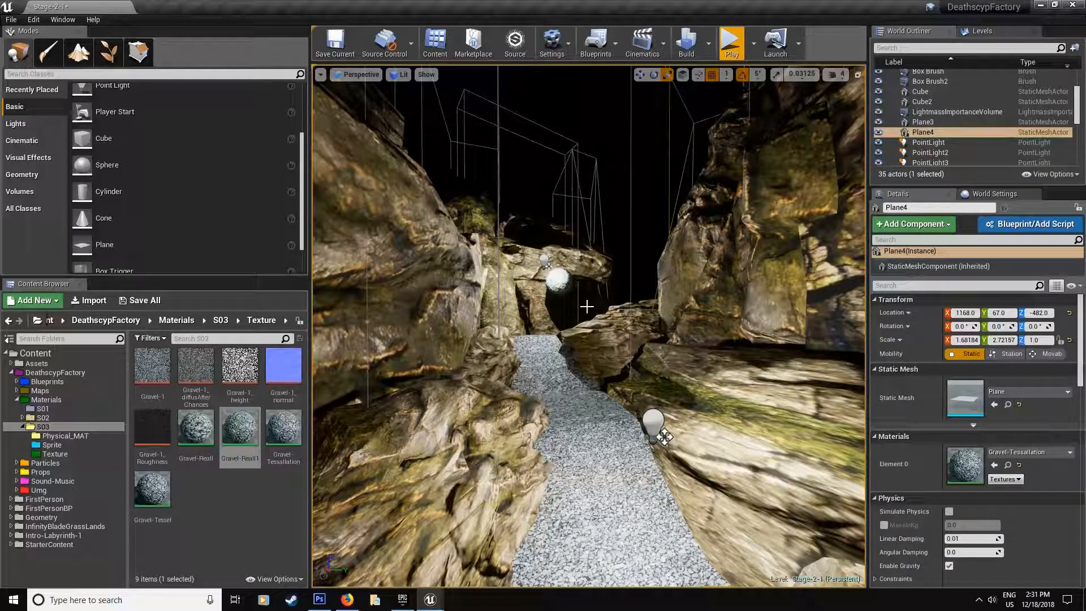
pyautogui.moveTo(586, 306); pyautogui.dragTo(709, 210, button='right')
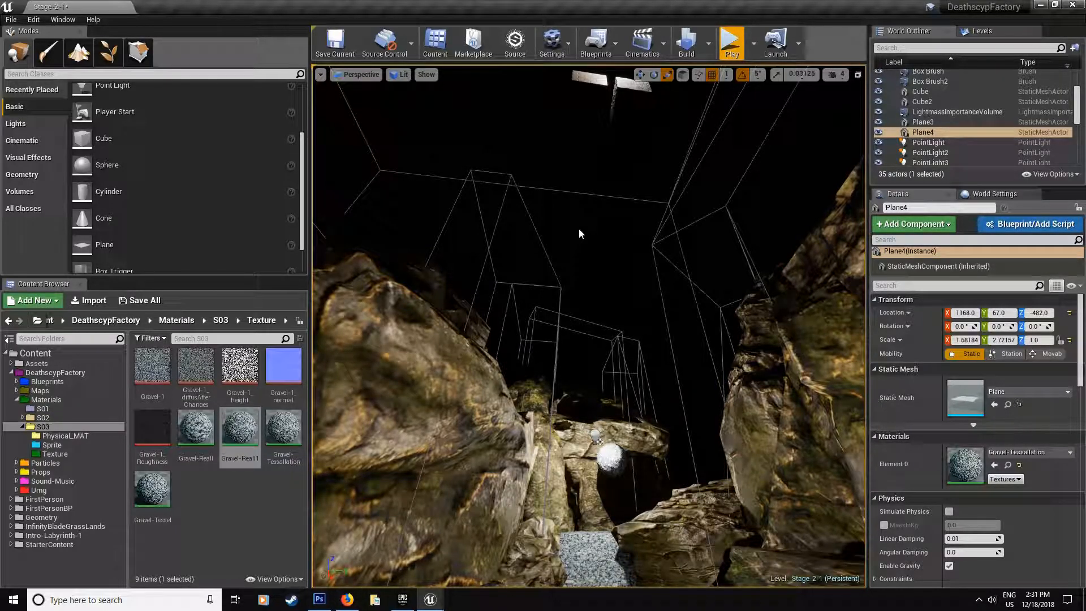
pyautogui.moveTo(582, 225); pyautogui.dragTo(582, 235, button='right')
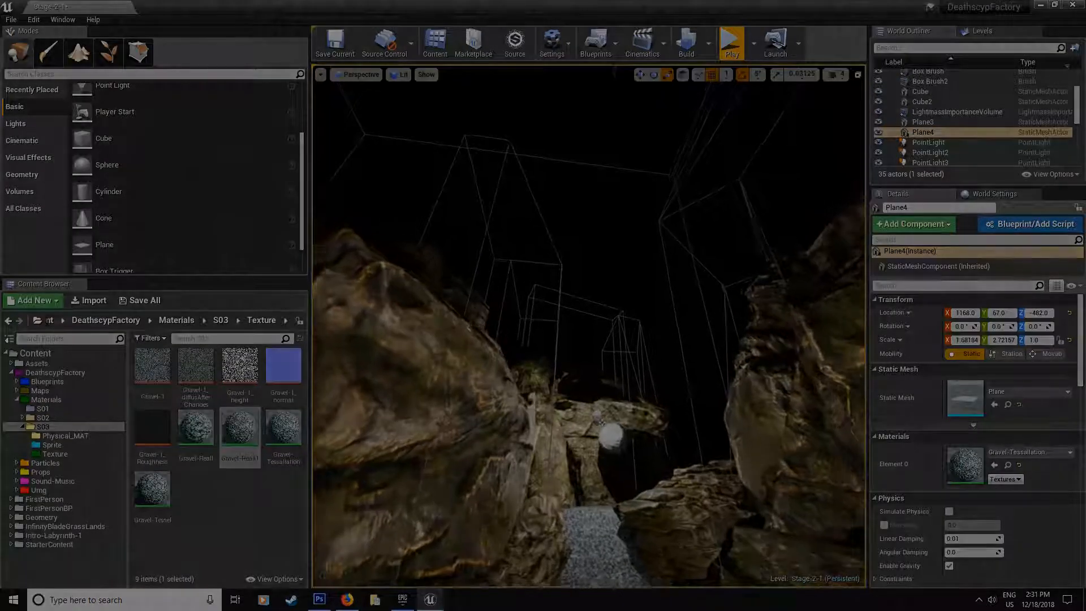
pyautogui.moveTo(582, 235); pyautogui.dragTo(582, 227, button='right')
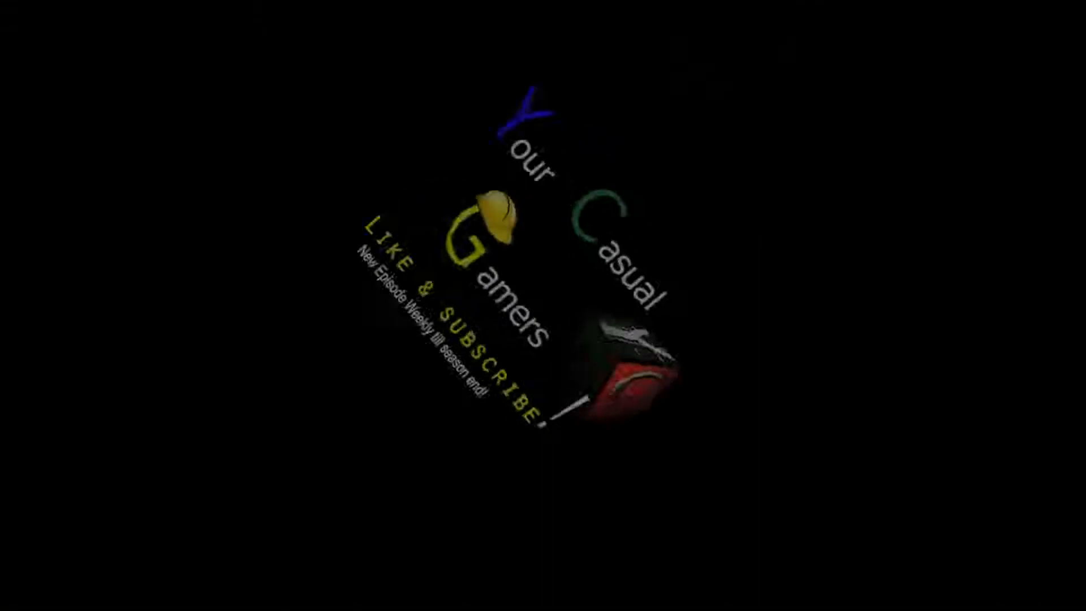